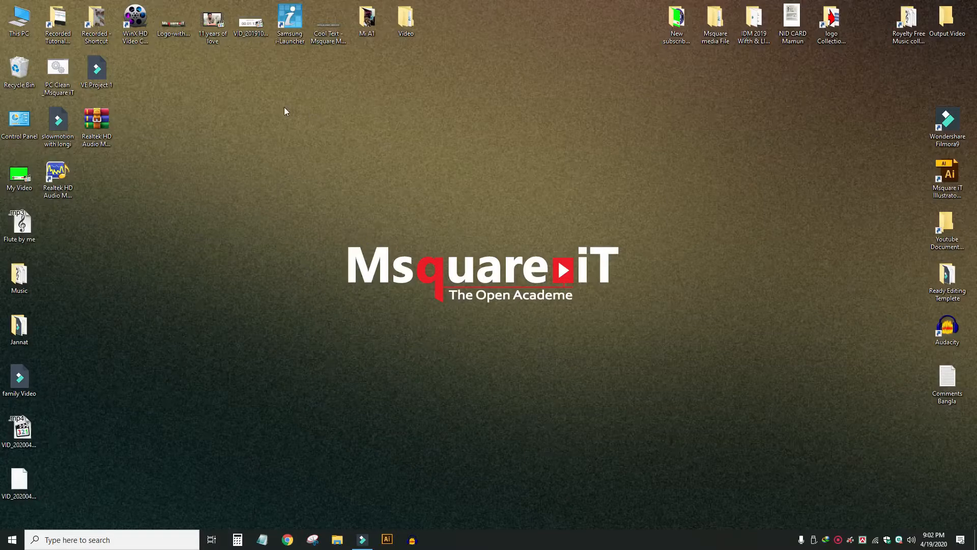
{"action": "right_click", "coordinate": [245, 83]}
{"action": "left_click", "coordinate": [281, 130]}
{"action": "right_click", "coordinate": [276, 111]}
{"action": "left_click", "coordinate": [305, 155]}
- Open the Local Group Policy Editor by running gpedit.msc and widen its tree pane to show the full folder names
{"action": "key", "text": "super+r"}
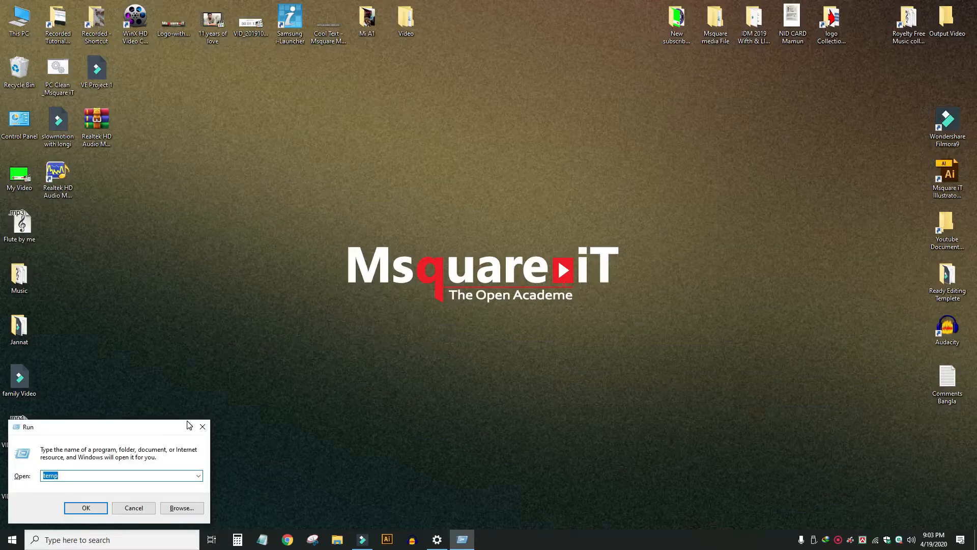
{"action": "type", "text": "gpedit"}
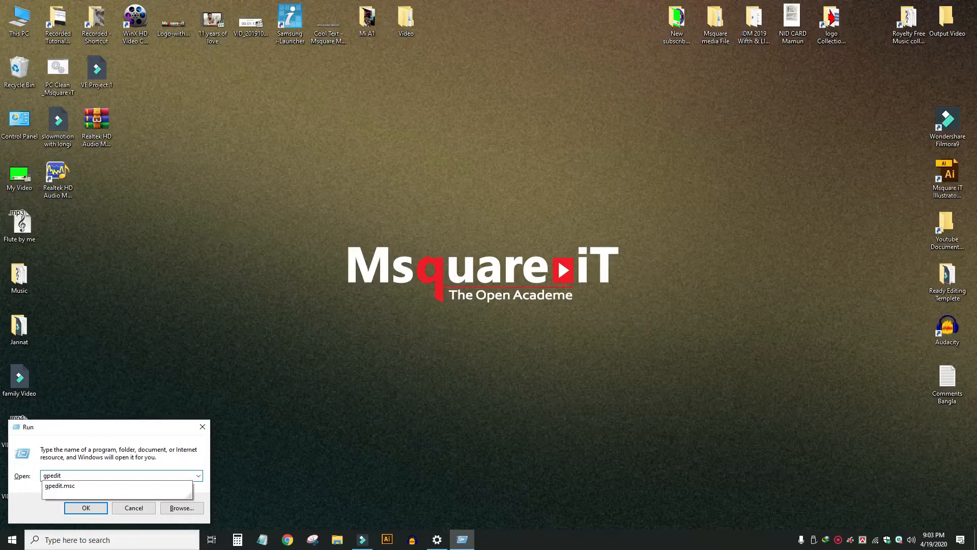
{"action": "type", "text": ".msc"}
{"action": "key", "text": "Return"}
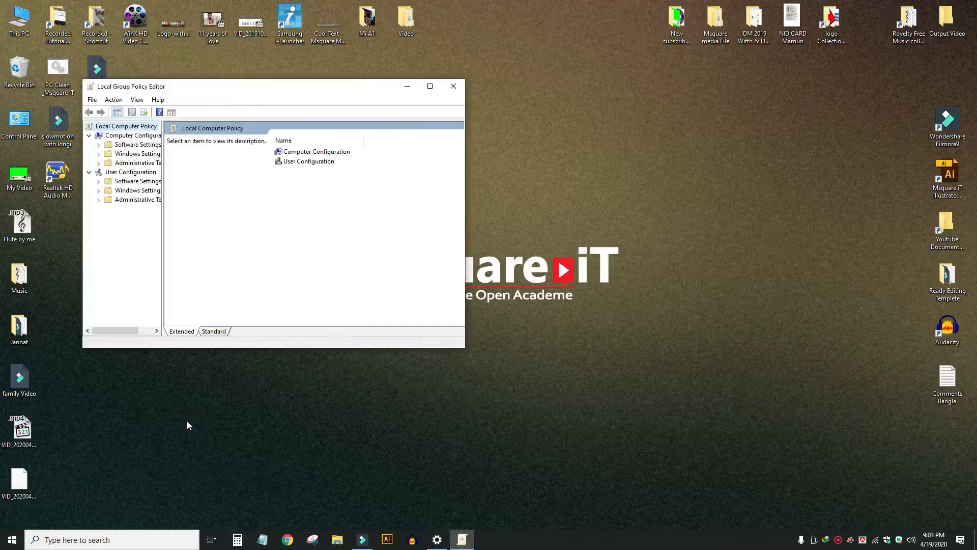
{"action": "left_click_drag", "start_coordinate": [376, 87], "coordinate": [428, 80]}
{"action": "left_click_drag", "start_coordinate": [214, 224], "coordinate": [279, 221]}
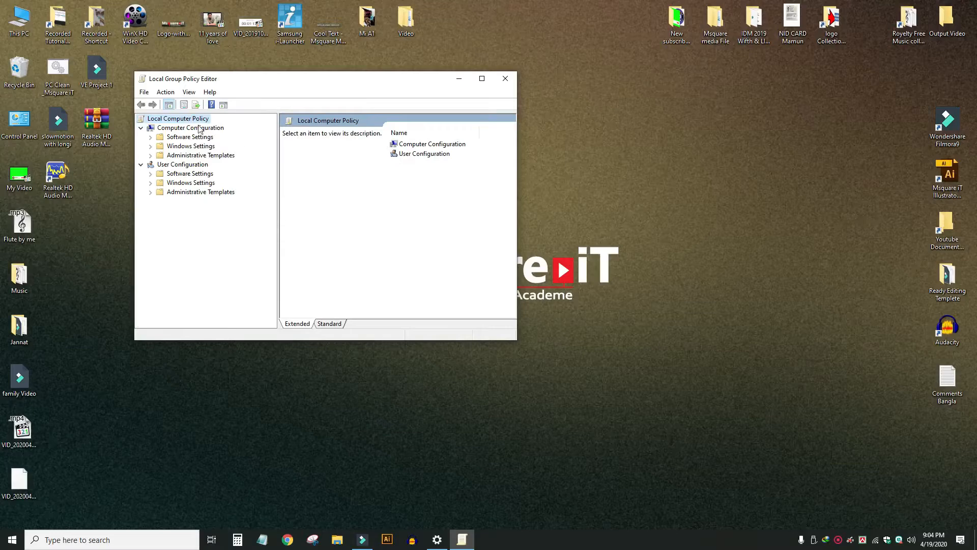
- Go to Computer Configuration > Administrative Templates > Network > QoS Packet Scheduler and maximize the policy editor
{"action": "left_click", "coordinate": [150, 155]}
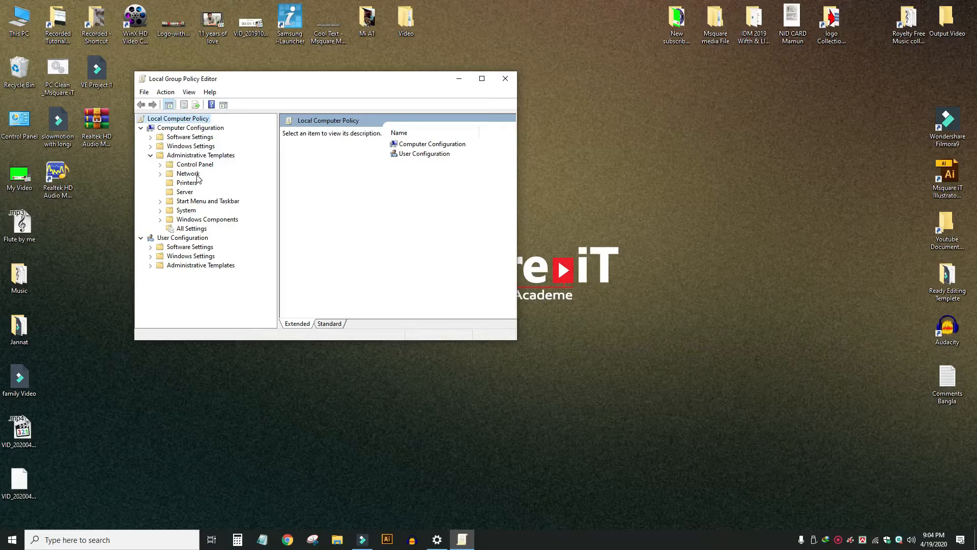
{"action": "left_click", "coordinate": [161, 175]}
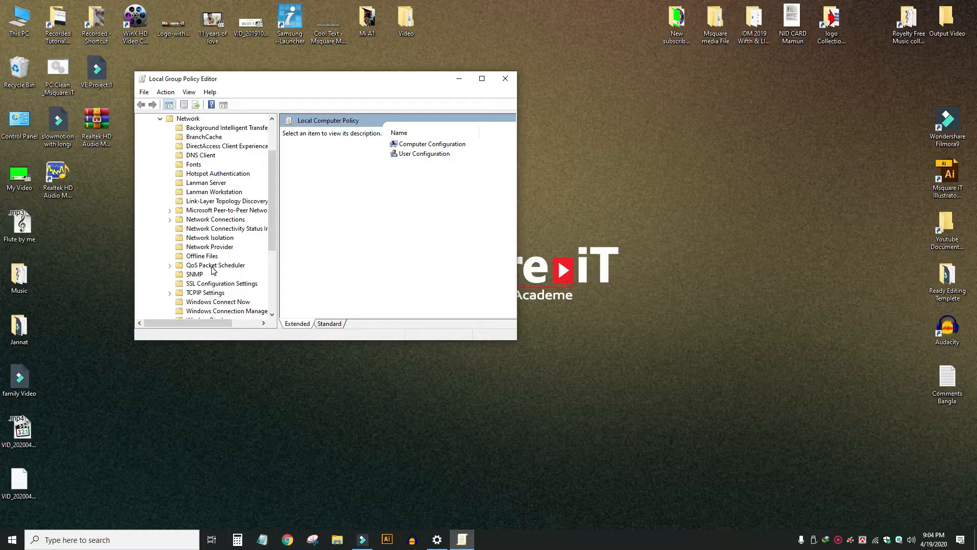
{"action": "left_click", "coordinate": [230, 266]}
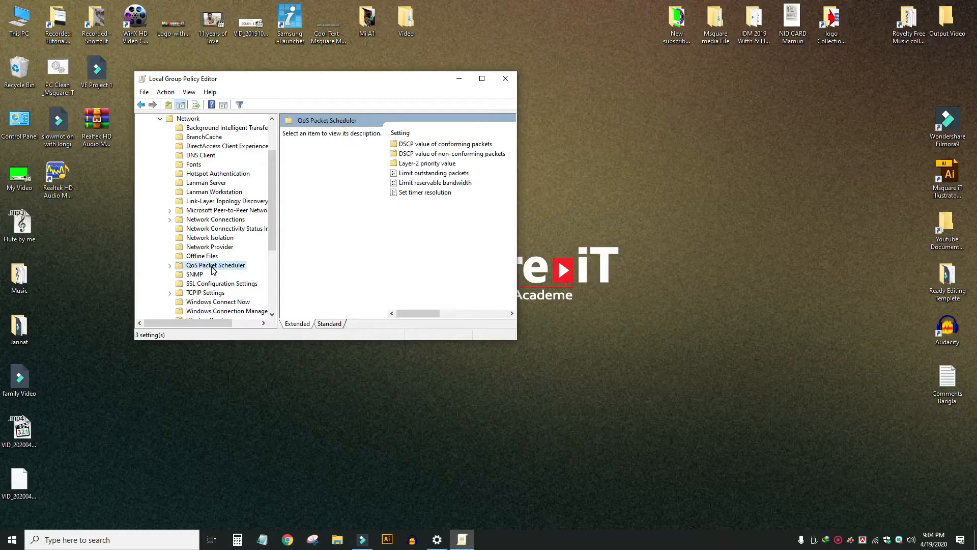
{"action": "left_click", "coordinate": [482, 79]}
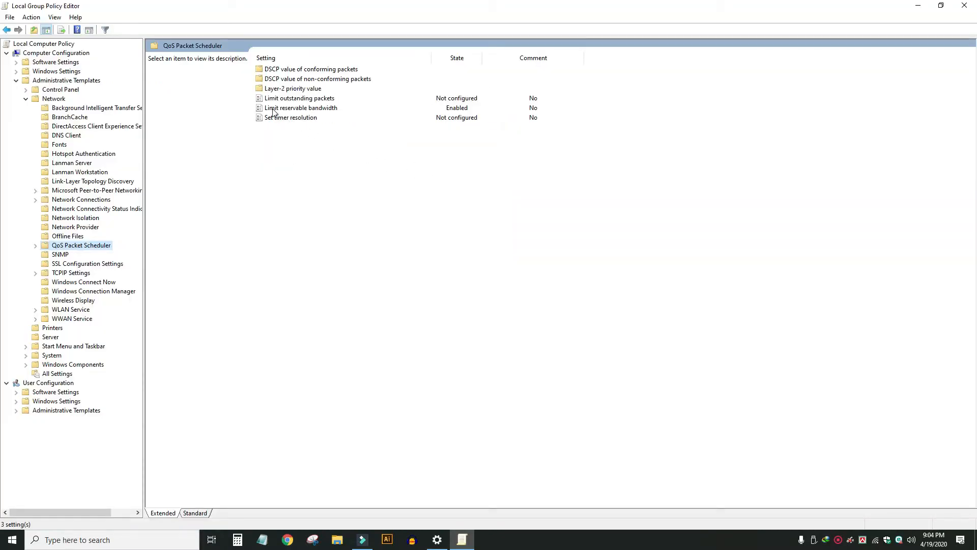
- Set the Limit reservable bandwidth policy to Not Configured and apply it
{"action": "double_click", "coordinate": [303, 108]}
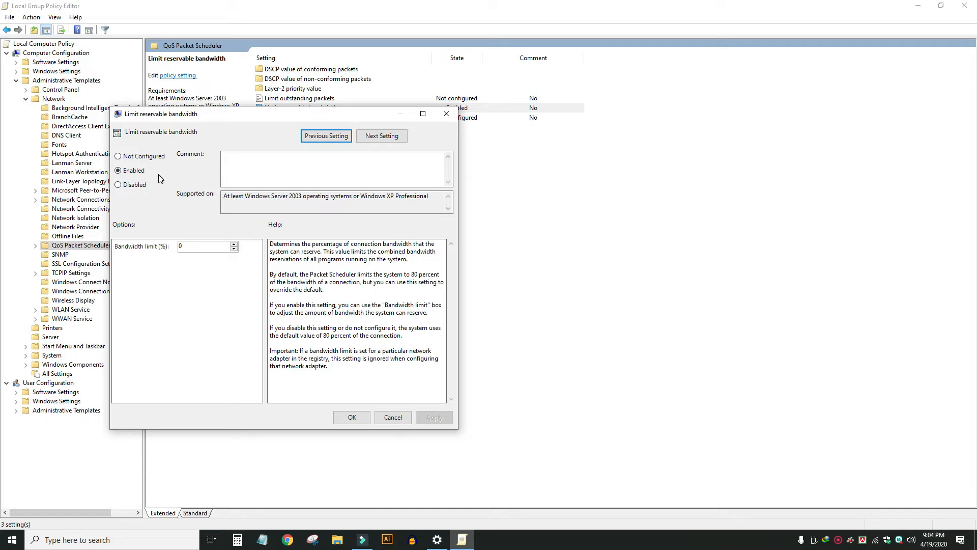
{"action": "left_click", "coordinate": [135, 159]}
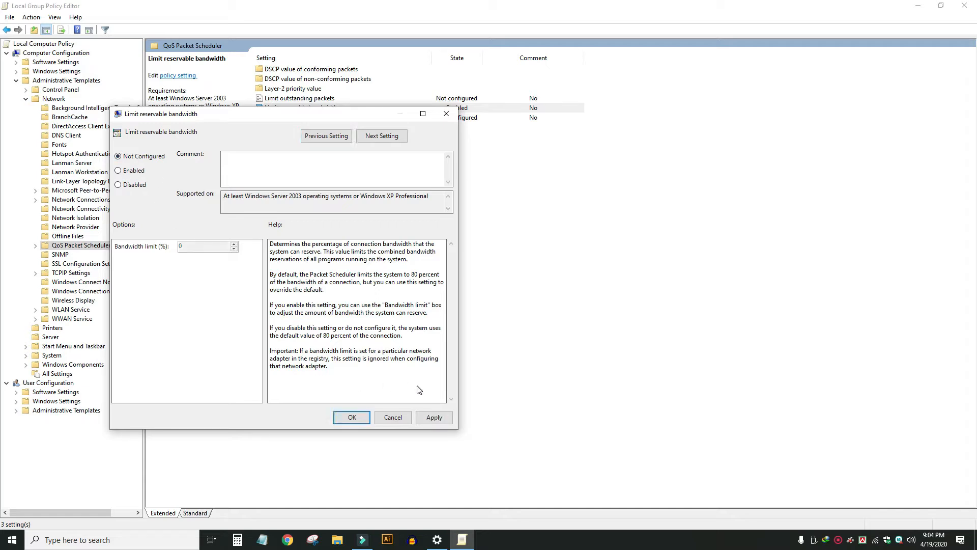
{"action": "left_click", "coordinate": [434, 420]}
{"action": "left_click", "coordinate": [352, 418]}
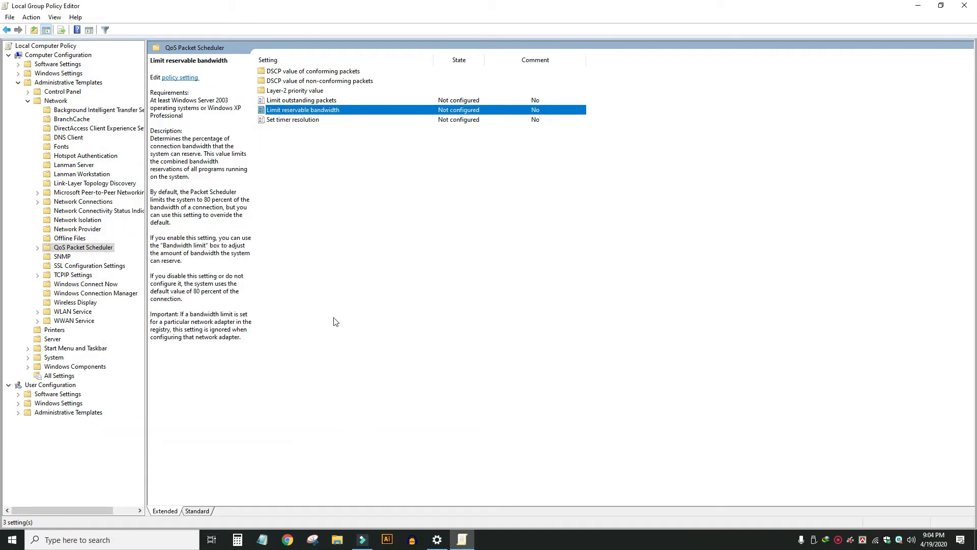
- Enable the Limit reservable bandwidth policy with a bandwidth limit of 0%, apply it, and close the policy editor
{"action": "left_click", "coordinate": [71, 248]}
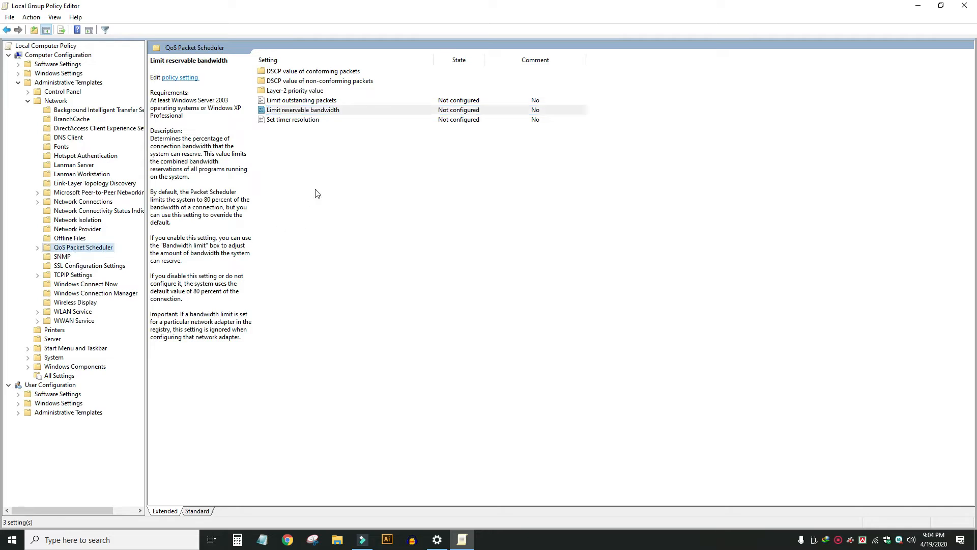
{"action": "left_click", "coordinate": [296, 160]}
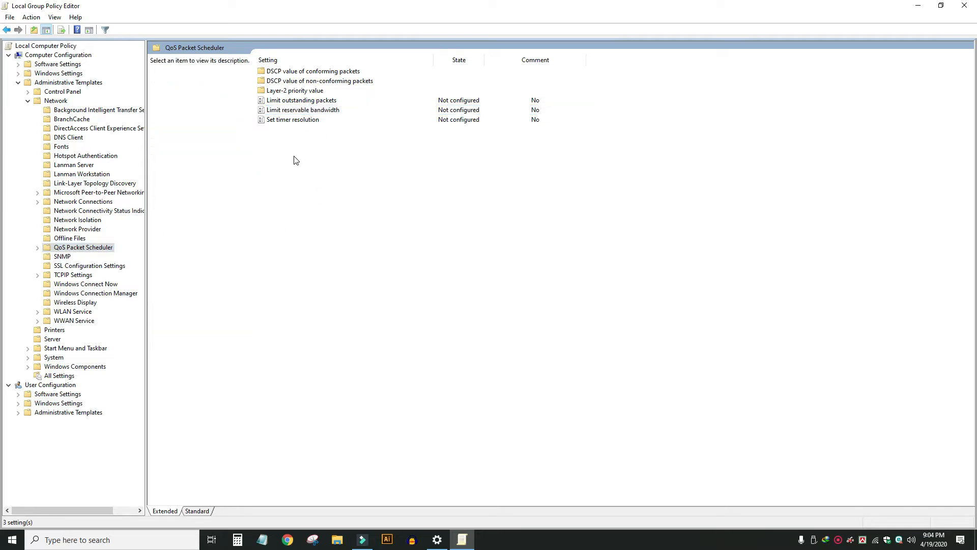
{"action": "left_click", "coordinate": [282, 111]}
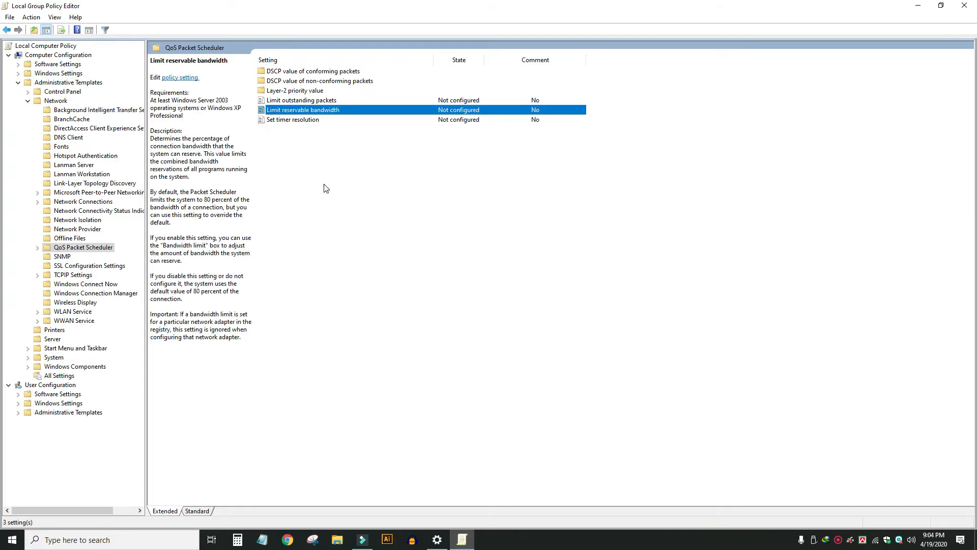
{"action": "double_click", "coordinate": [303, 113]}
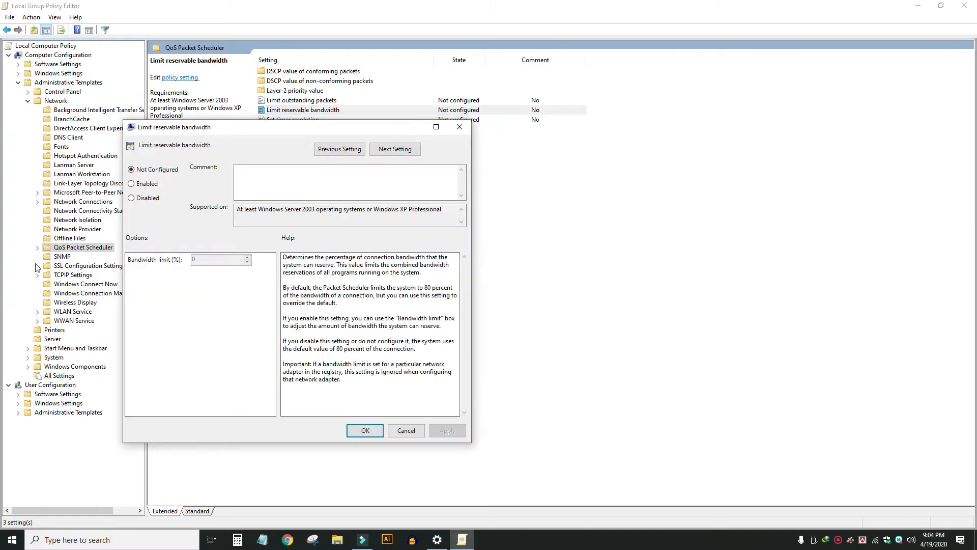
{"action": "left_click", "coordinate": [144, 185]}
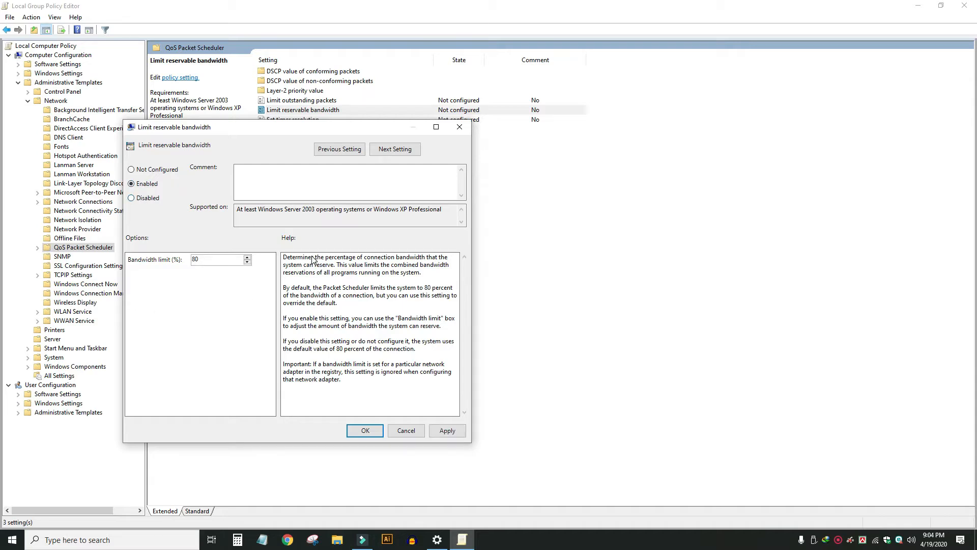
{"action": "left_click_drag", "start_coordinate": [283, 257], "coordinate": [363, 387]}
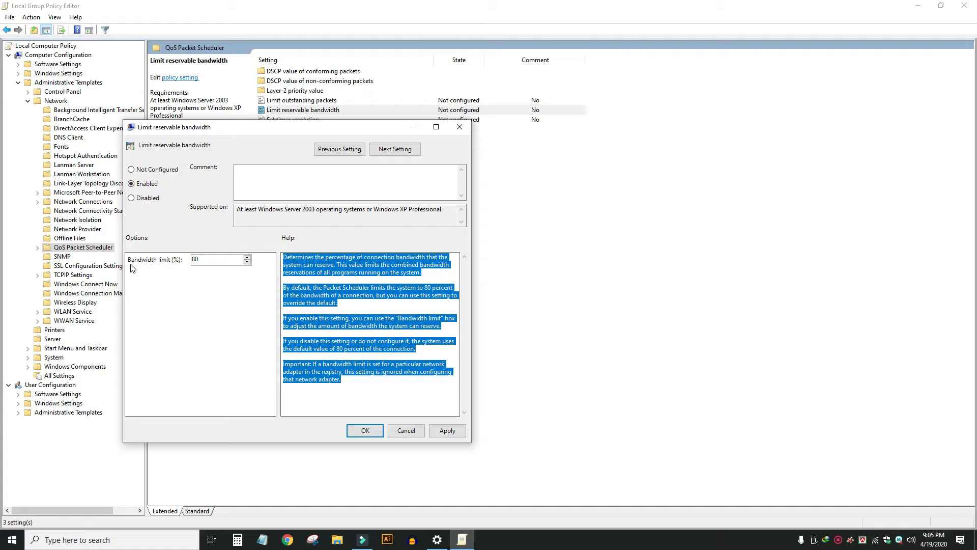
{"action": "double_click", "coordinate": [211, 264]}
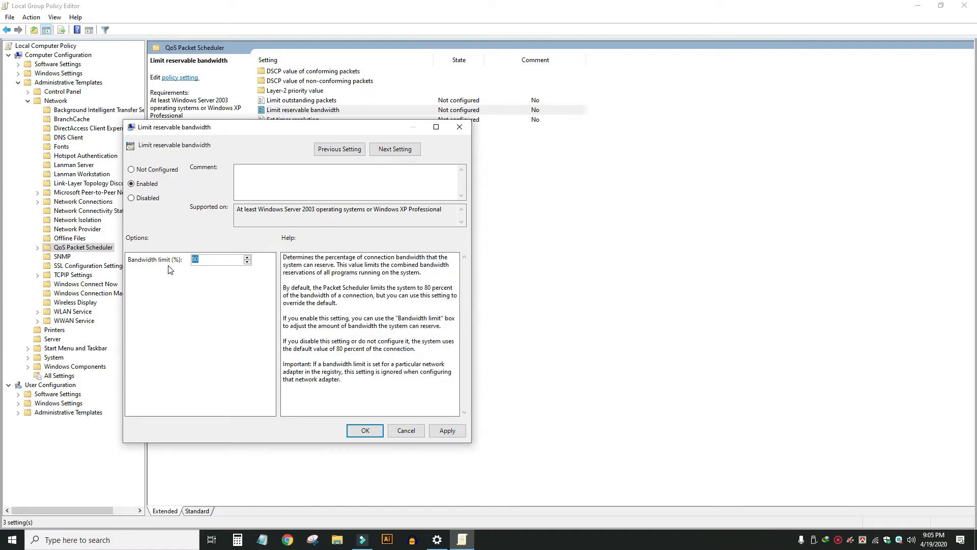
{"action": "type", "text": "0"}
{"action": "left_click", "coordinate": [447, 431]}
{"action": "left_click", "coordinate": [365, 431]}
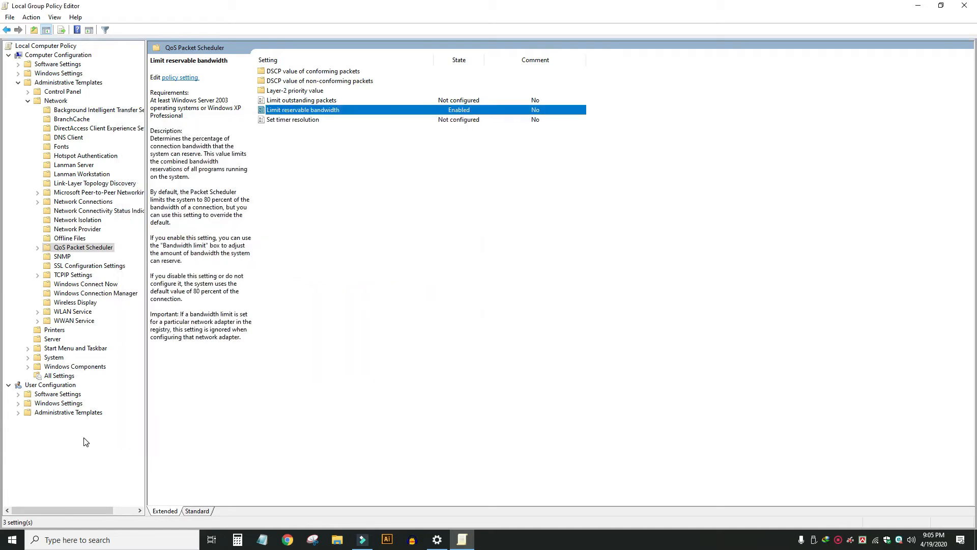
{"action": "left_click", "coordinate": [971, 5]}
{"action": "right_click", "coordinate": [342, 79]}
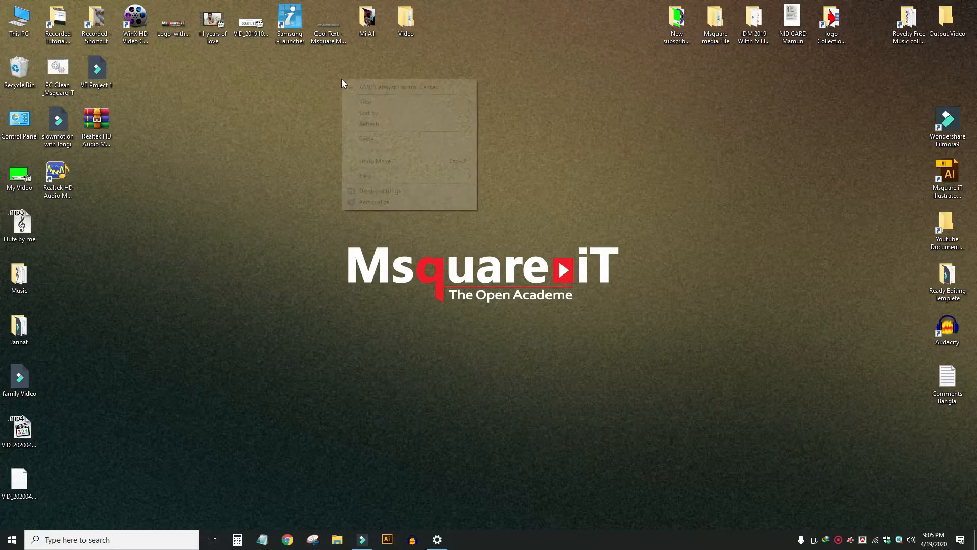
{"action": "left_click", "coordinate": [369, 124]}
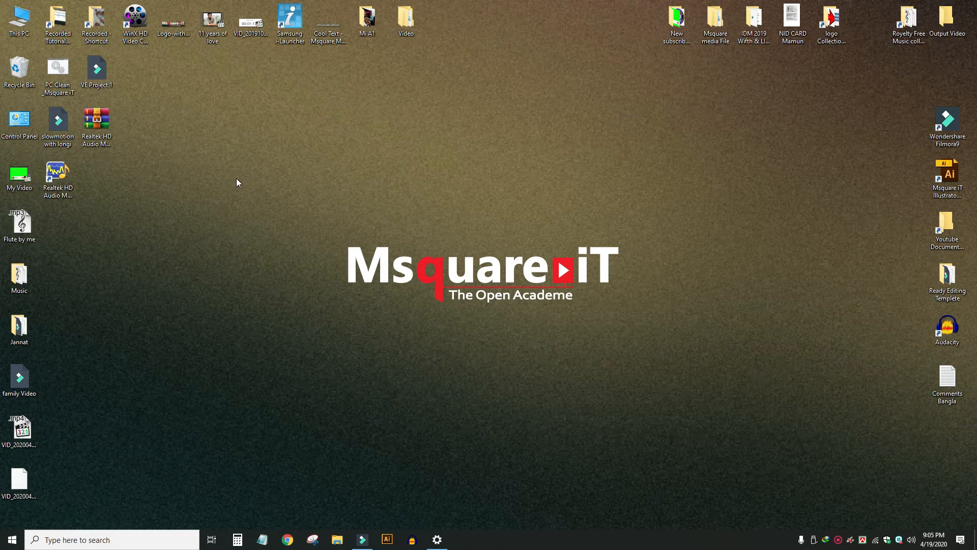
{"action": "right_click", "coordinate": [236, 160]}
{"action": "left_click", "coordinate": [256, 205]}
- Find and open Control Panel, and go through Network and Sharing Center to the network adapter settings
{"action": "left_click", "coordinate": [51, 540]}
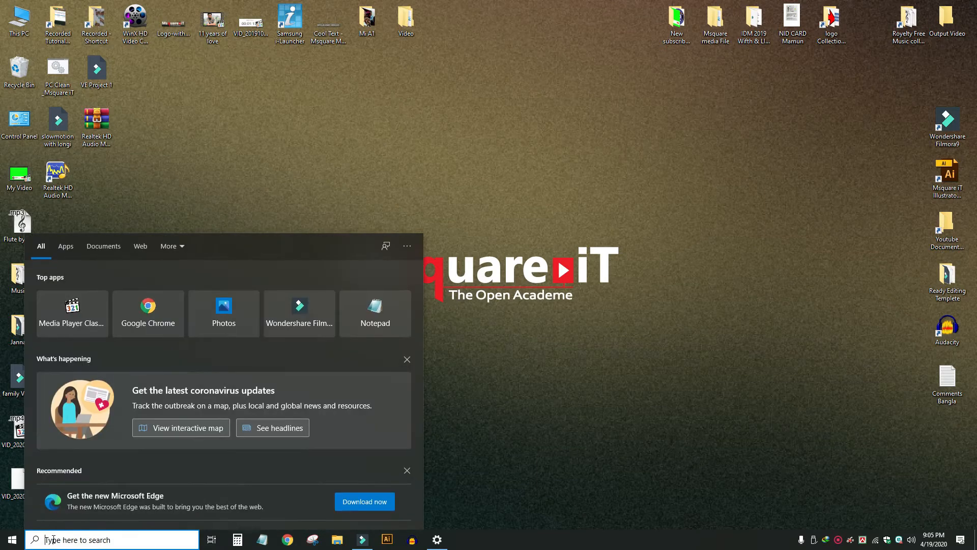
{"action": "type", "text": "con"}
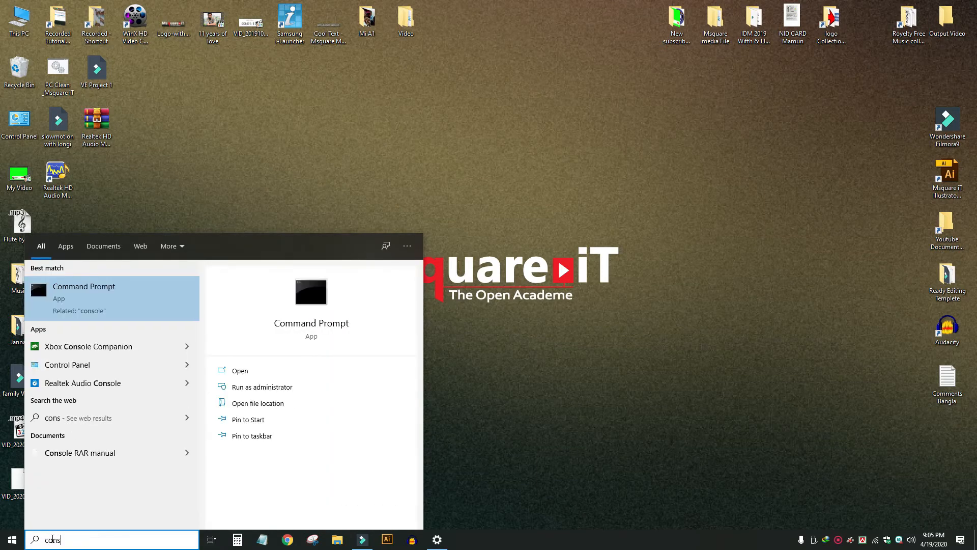
{"action": "type", "text": "traol panel"}
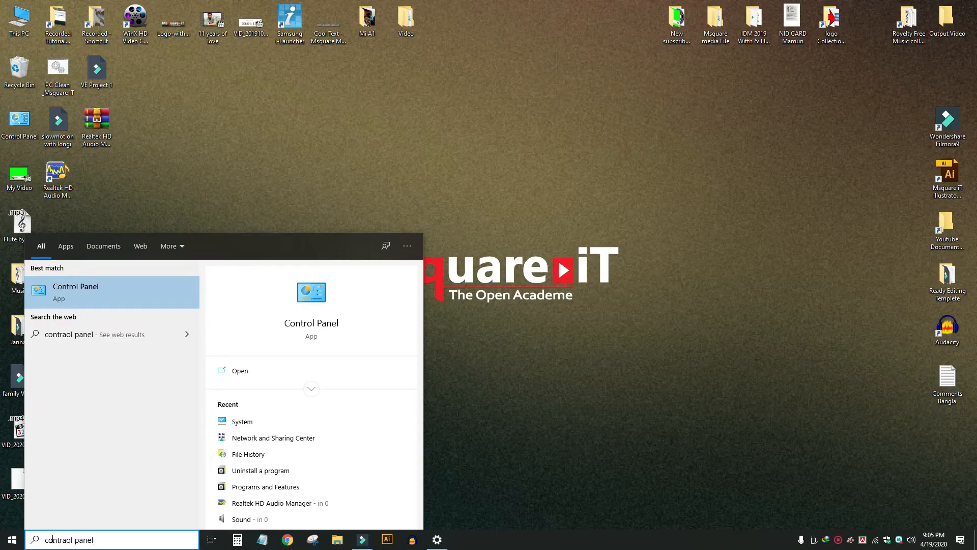
{"action": "key", "text": "Return"}
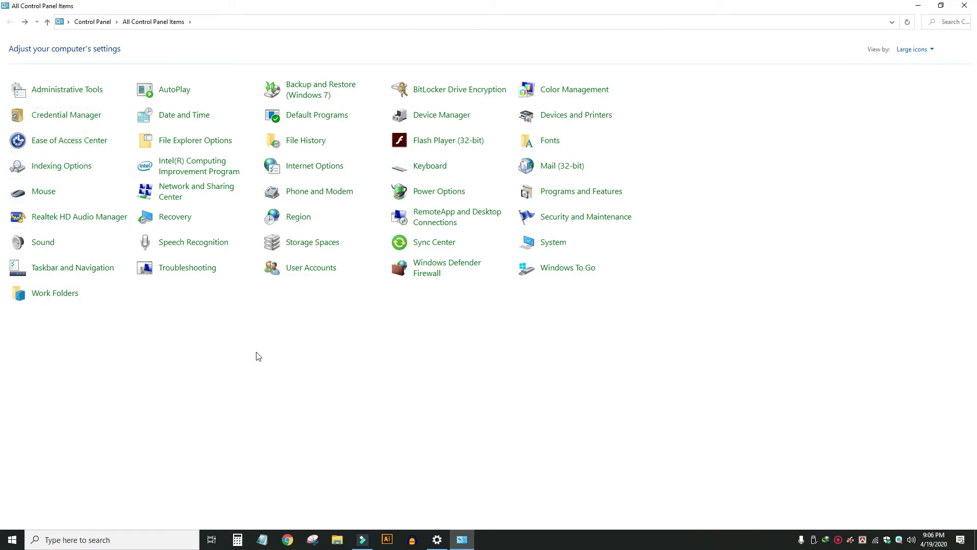
{"action": "left_click", "coordinate": [175, 193]}
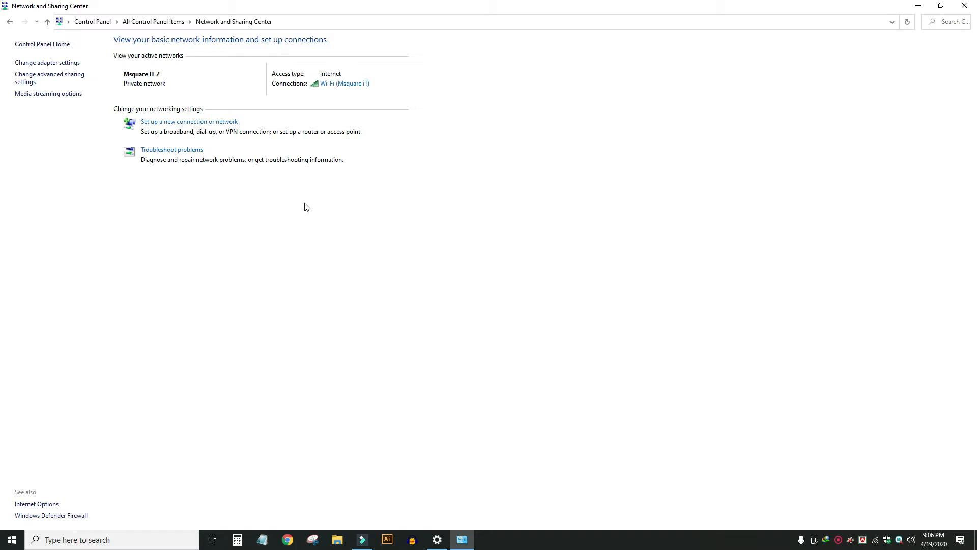
{"action": "left_click", "coordinate": [46, 63]}
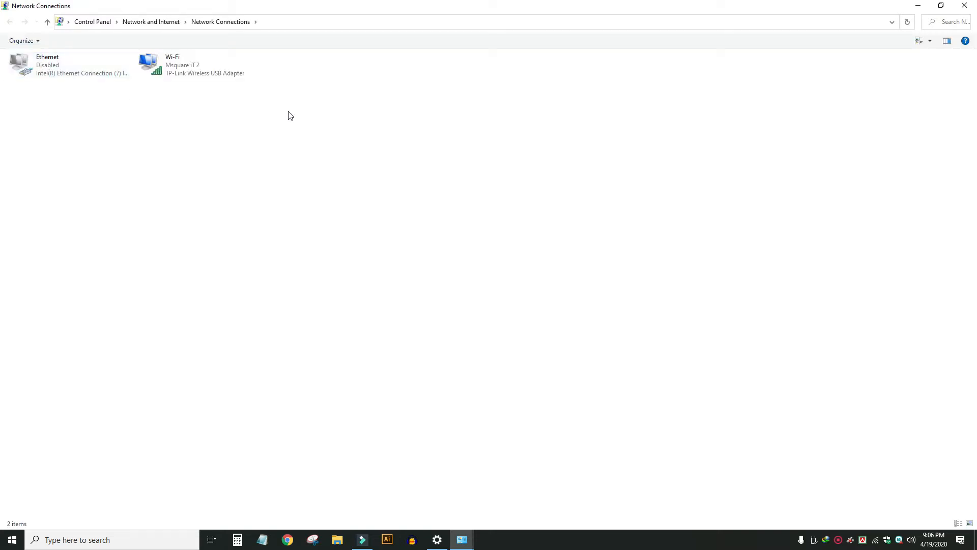
- Open the properties of the Wi-Fi adapter and bring the rest of its connection items into view
{"action": "left_click", "coordinate": [176, 68]}
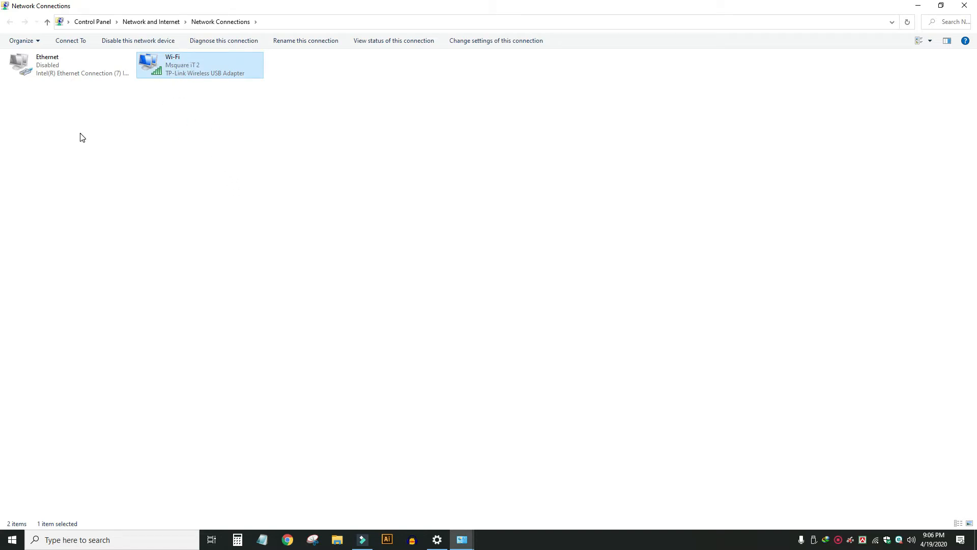
{"action": "left_click", "coordinate": [51, 67]}
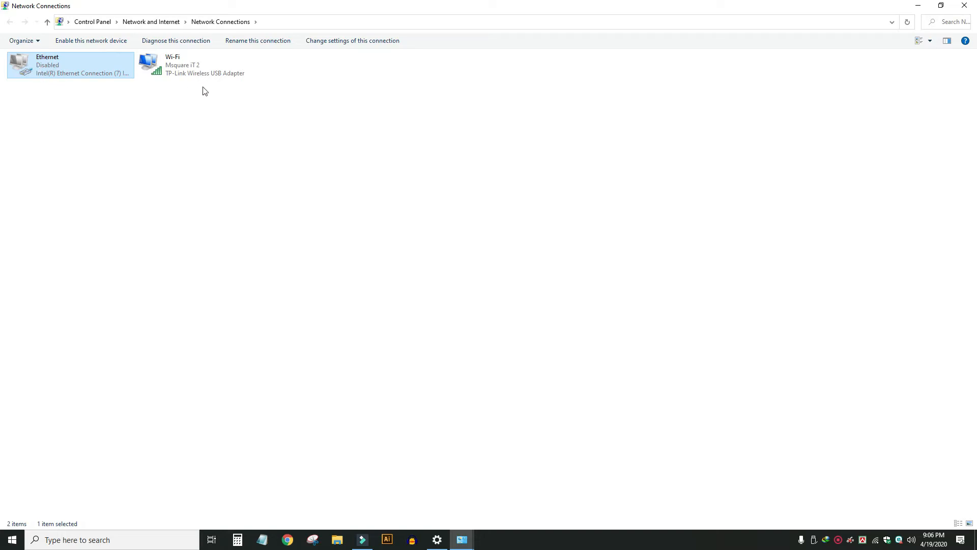
{"action": "left_click", "coordinate": [182, 70]}
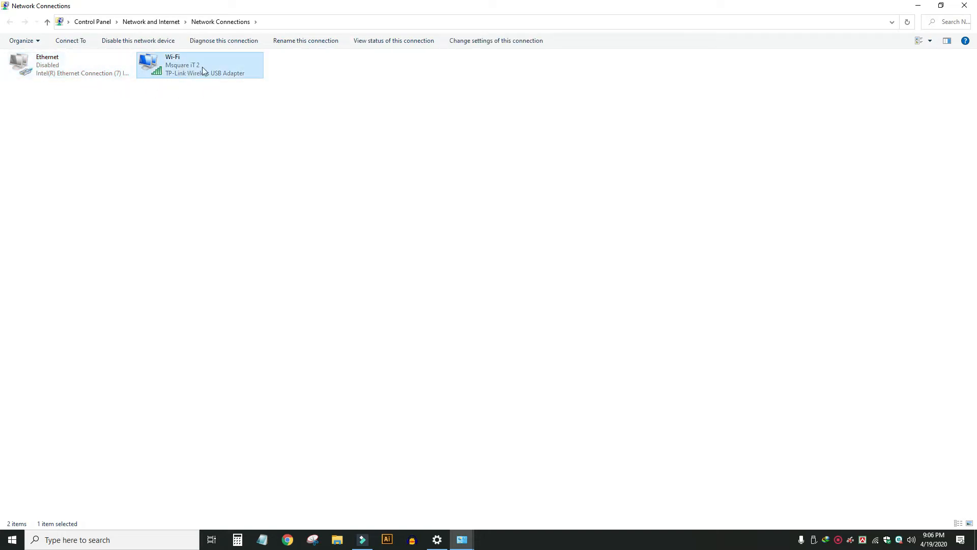
{"action": "left_click", "coordinate": [53, 69]}
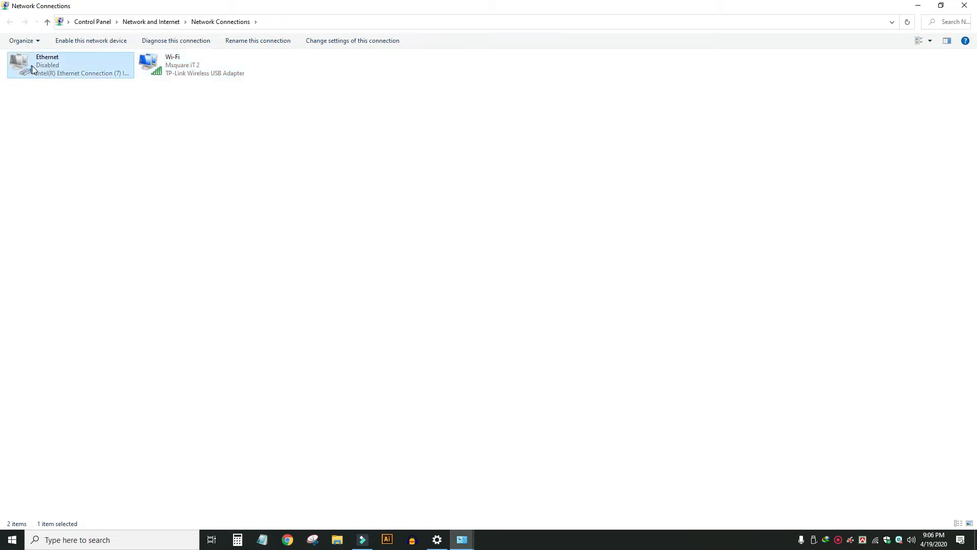
{"action": "left_click", "coordinate": [180, 67]}
{"action": "right_click", "coordinate": [178, 67]}
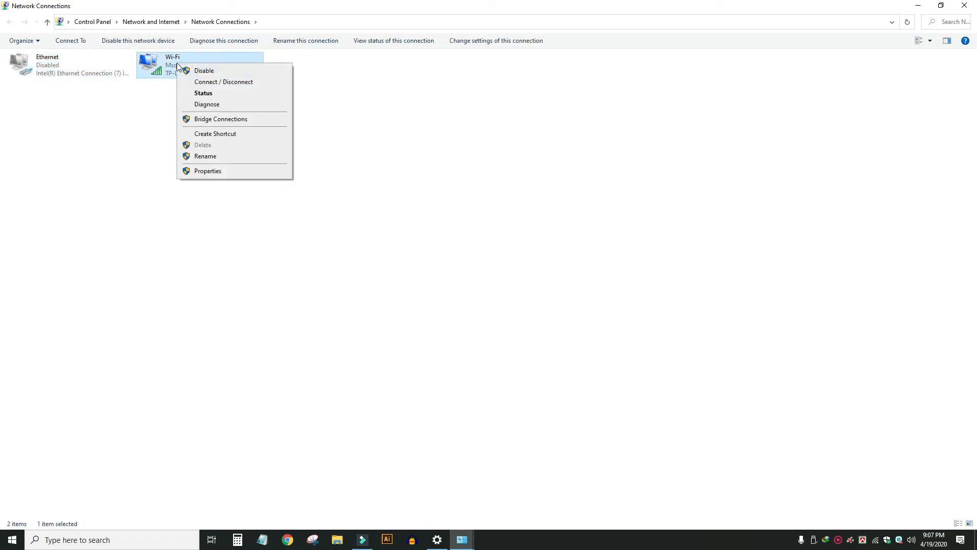
{"action": "left_click", "coordinate": [212, 173]}
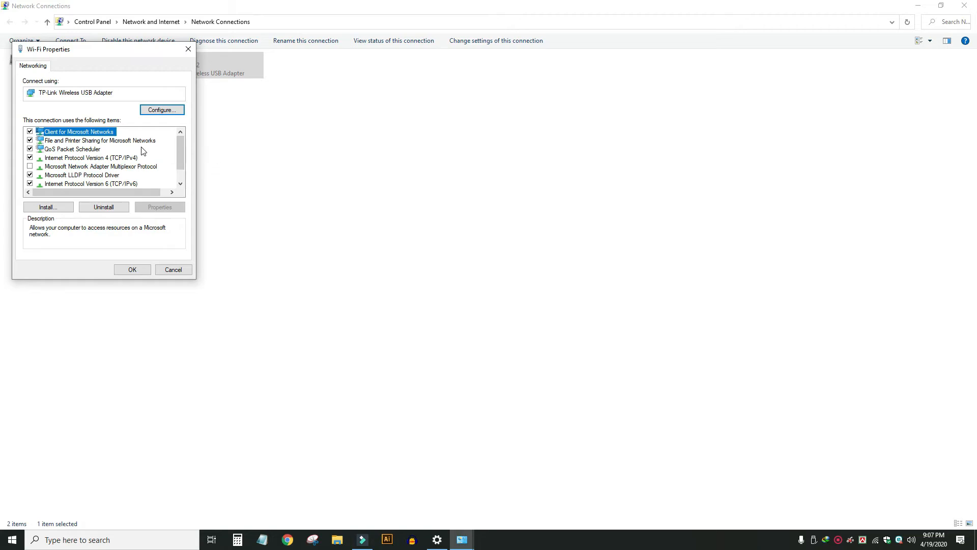
{"action": "left_click_drag", "start_coordinate": [126, 59], "coordinate": [447, 95]}
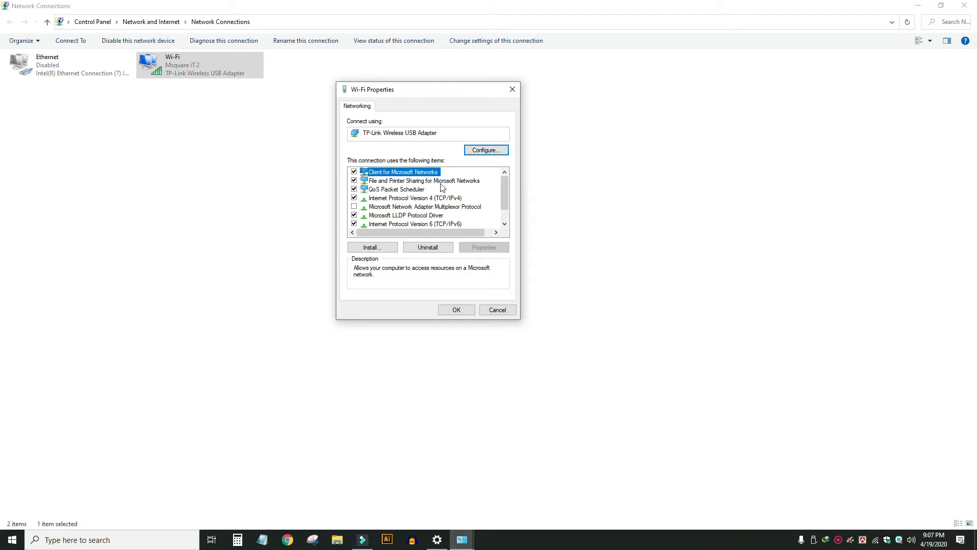
{"action": "left_click_drag", "start_coordinate": [505, 190], "coordinate": [507, 204]}
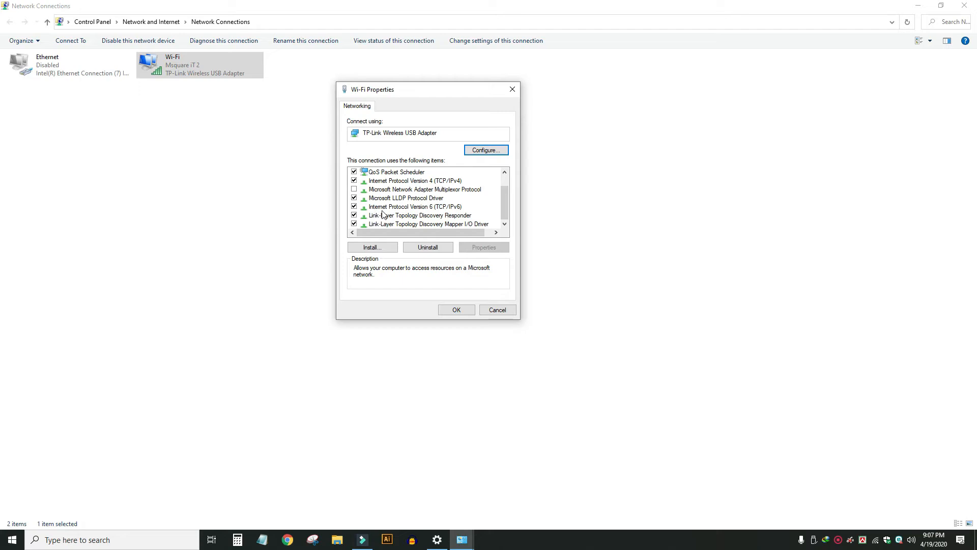
{"action": "left_click", "coordinate": [355, 207]}
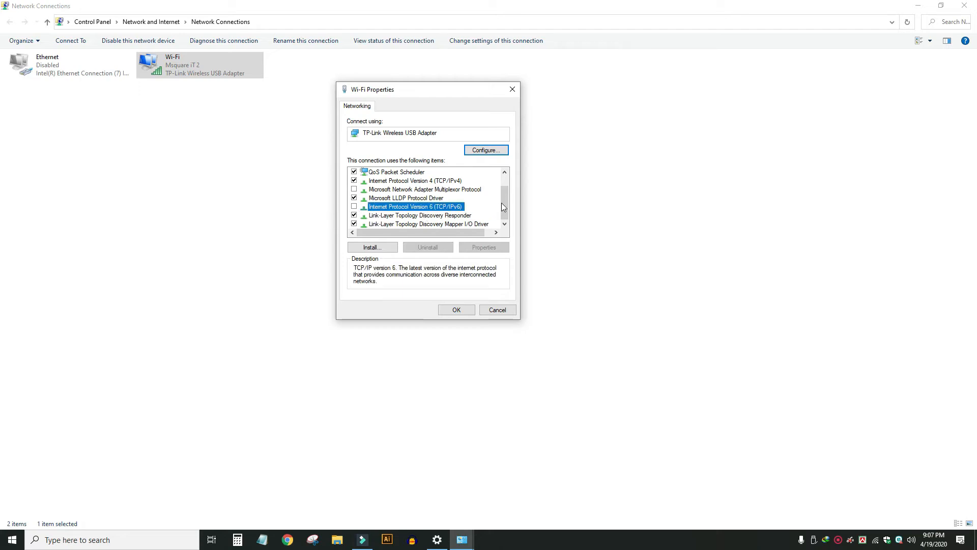
{"action": "scroll", "coordinate": [505, 201], "scroll_direction": "up", "scroll_amount": 1}
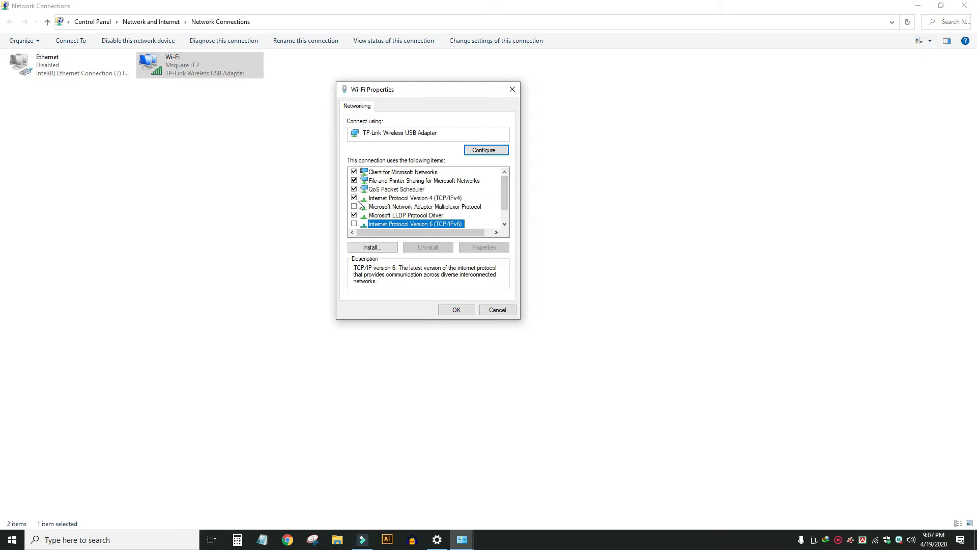
{"action": "left_click", "coordinate": [451, 199]}
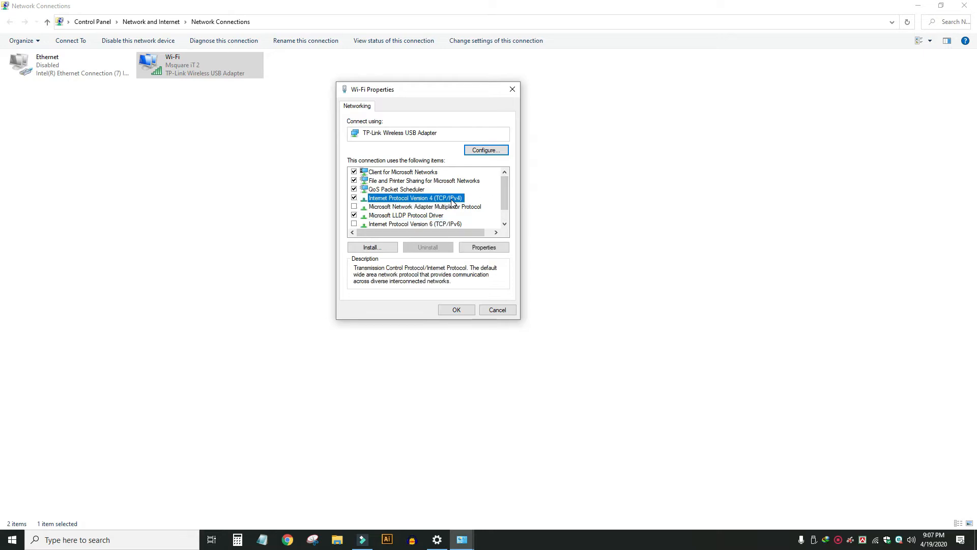
{"action": "left_click", "coordinate": [484, 248]}
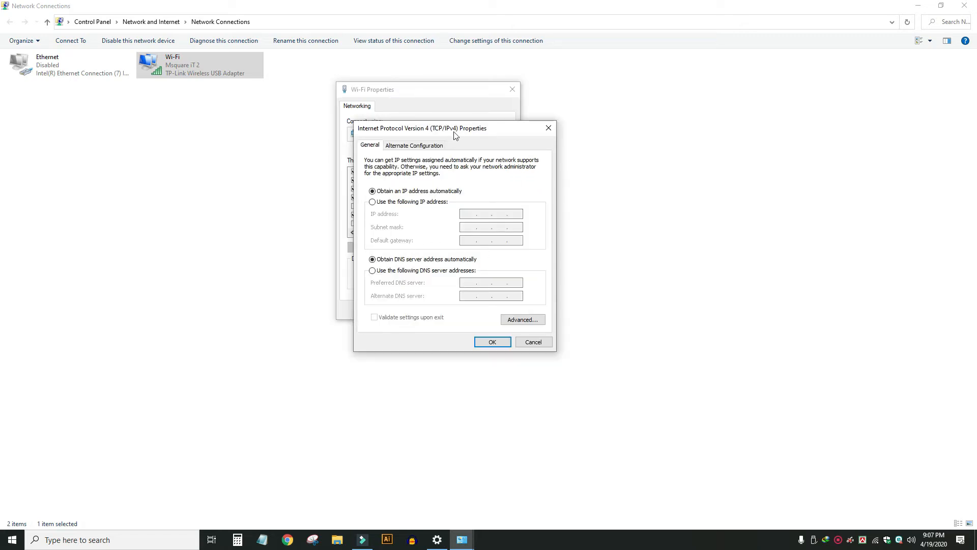
{"action": "left_click_drag", "start_coordinate": [460, 130], "coordinate": [566, 83]}
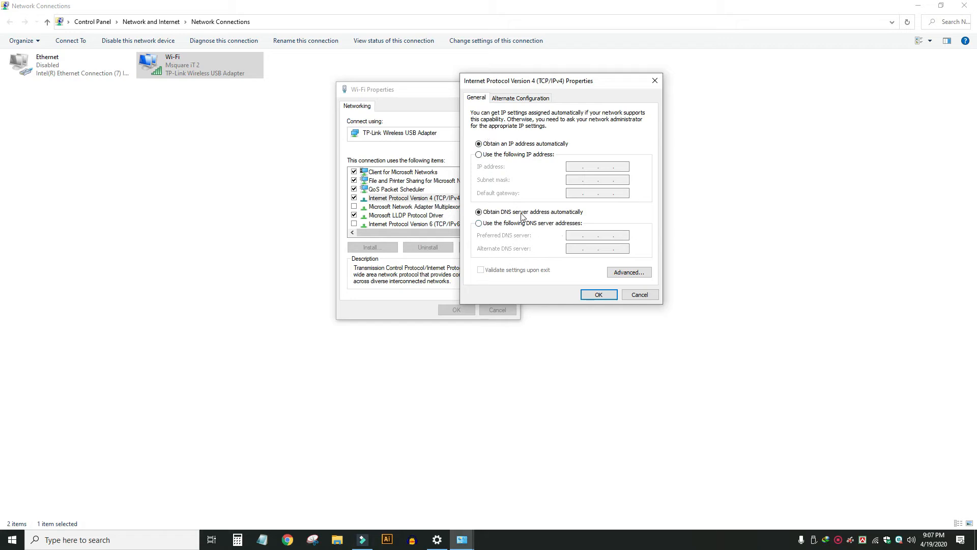
{"action": "left_click_drag", "start_coordinate": [571, 85], "coordinate": [647, 76]}
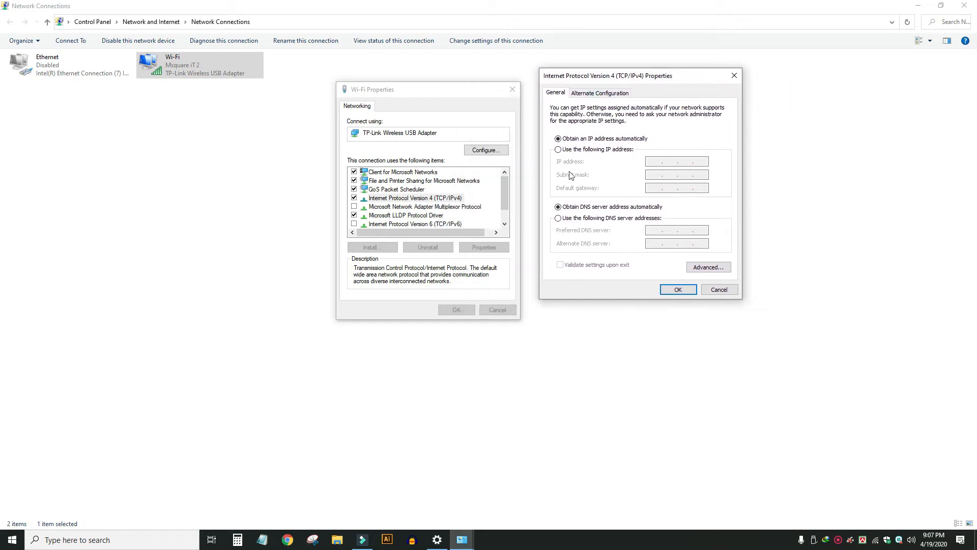
{"action": "left_click", "coordinate": [718, 290]}
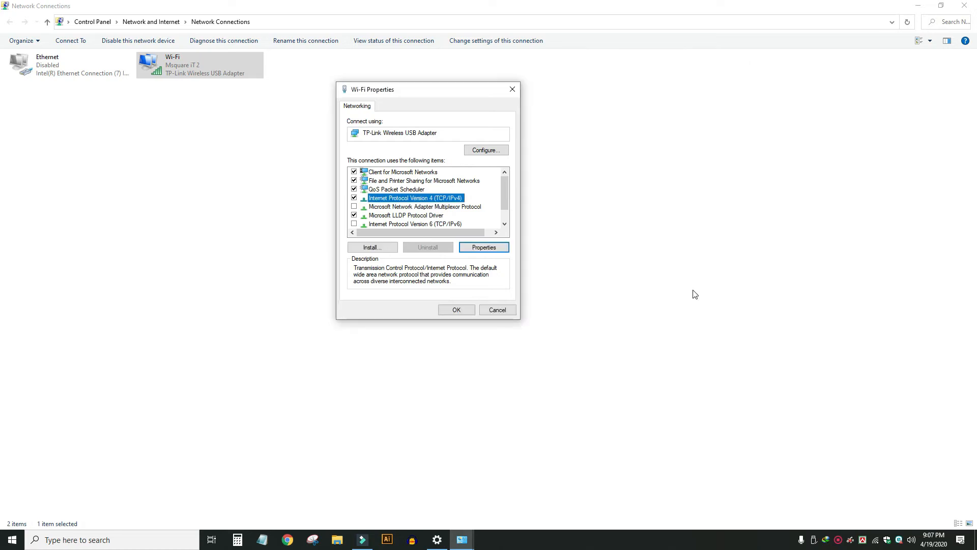
{"action": "left_click", "coordinate": [491, 310]}
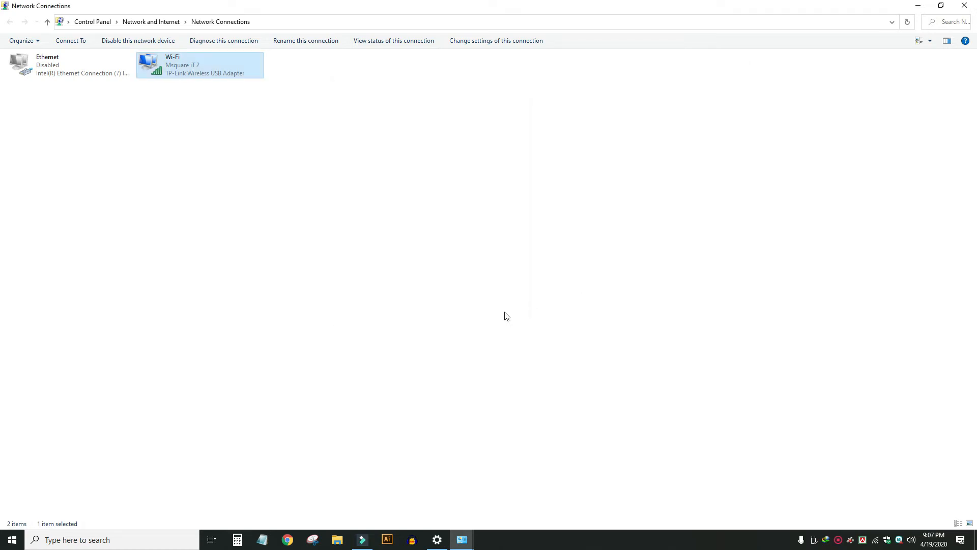
{"action": "right_click", "coordinate": [173, 65]}
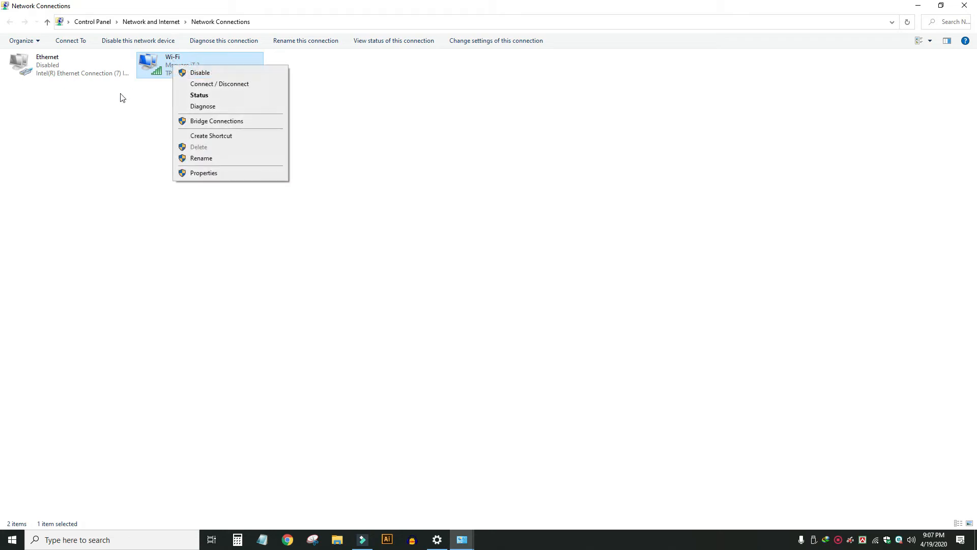
{"action": "left_click", "coordinate": [120, 94]}
{"action": "left_click", "coordinate": [184, 68]}
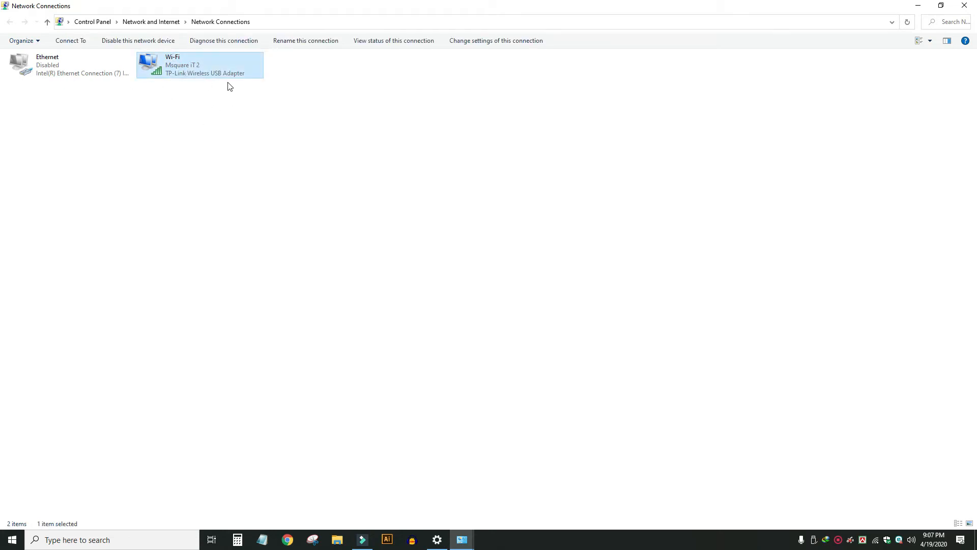
{"action": "left_click", "coordinate": [38, 66]}
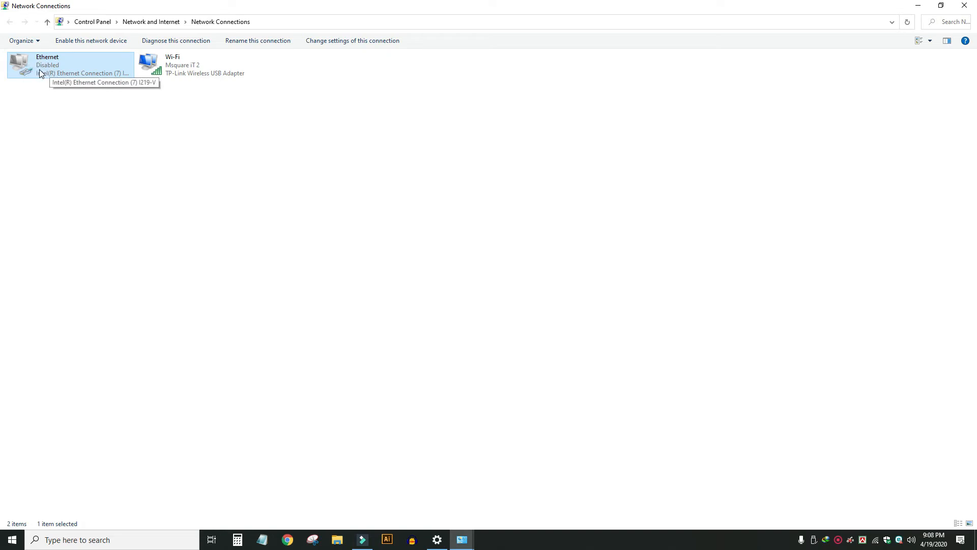
- Open the Wi-Fi connection's status and network details, examine its IPv4 address, subnet mask and default gateway, and close both windows
{"action": "right_click", "coordinate": [174, 68]}
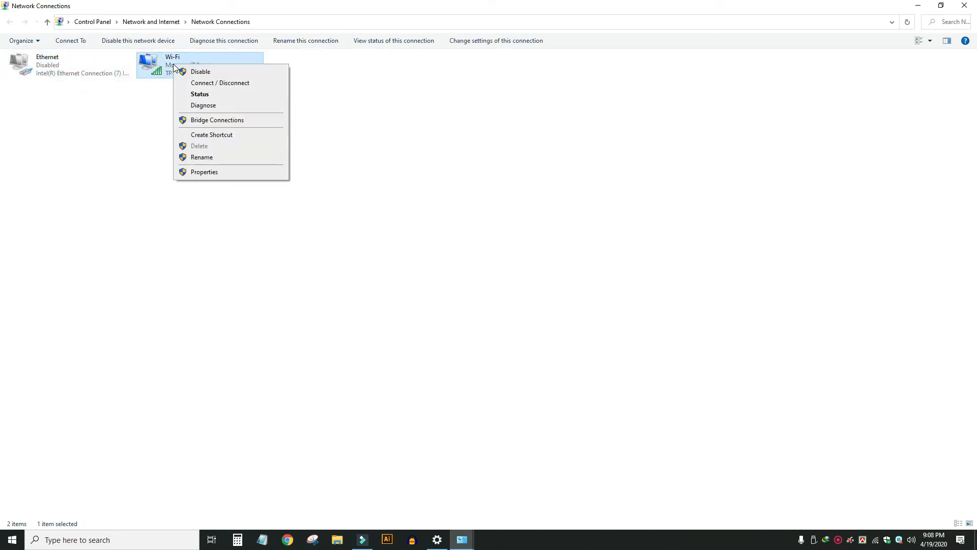
{"action": "left_click", "coordinate": [201, 99]}
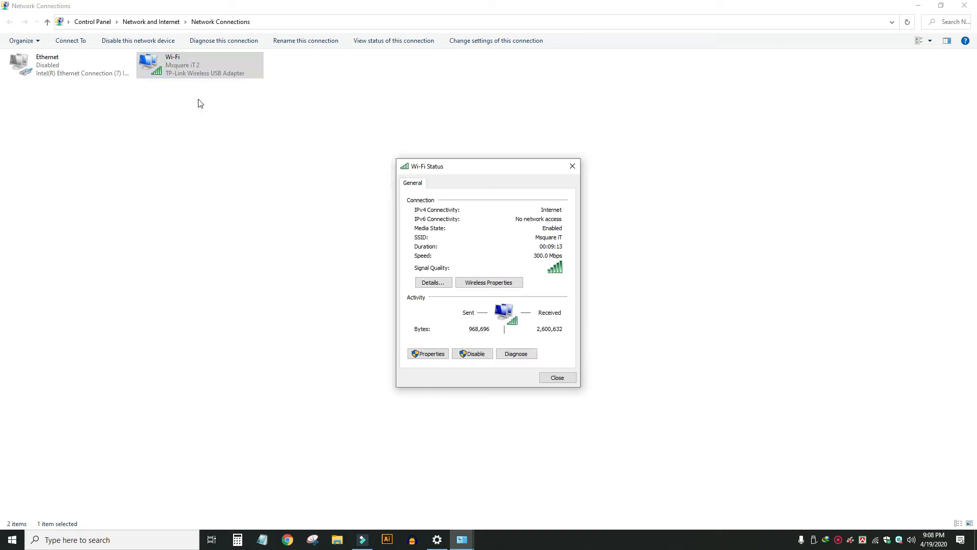
{"action": "left_click", "coordinate": [434, 282]}
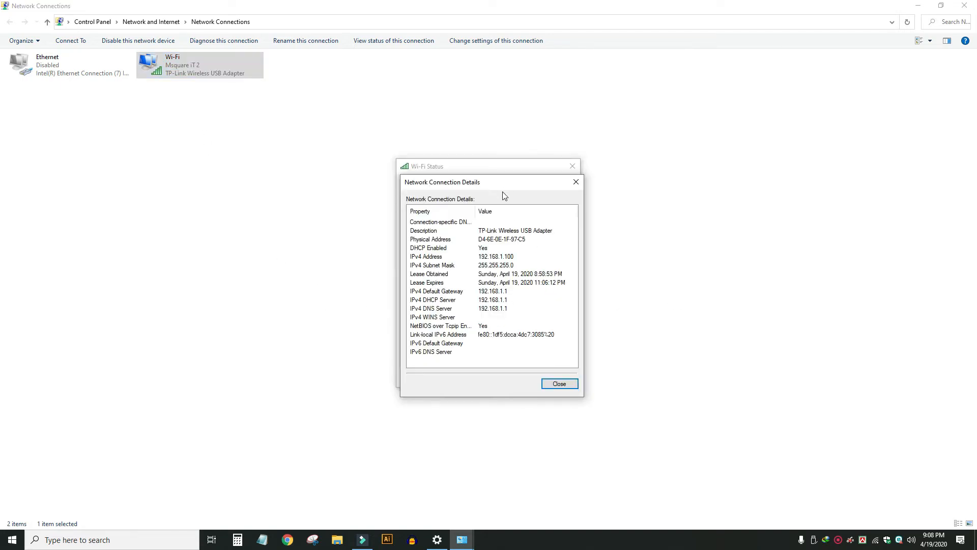
{"action": "left_click_drag", "start_coordinate": [503, 187], "coordinate": [699, 162]}
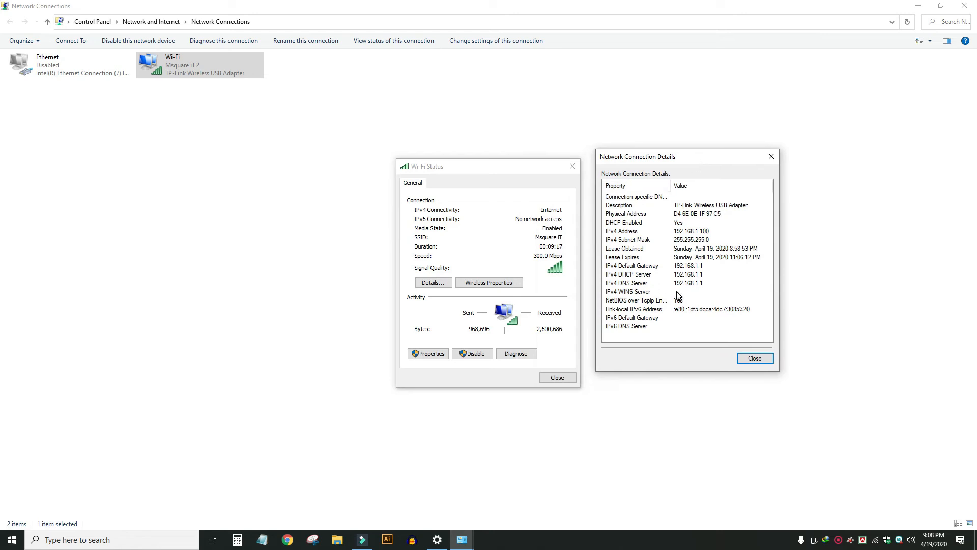
{"action": "left_click", "coordinate": [617, 235]}
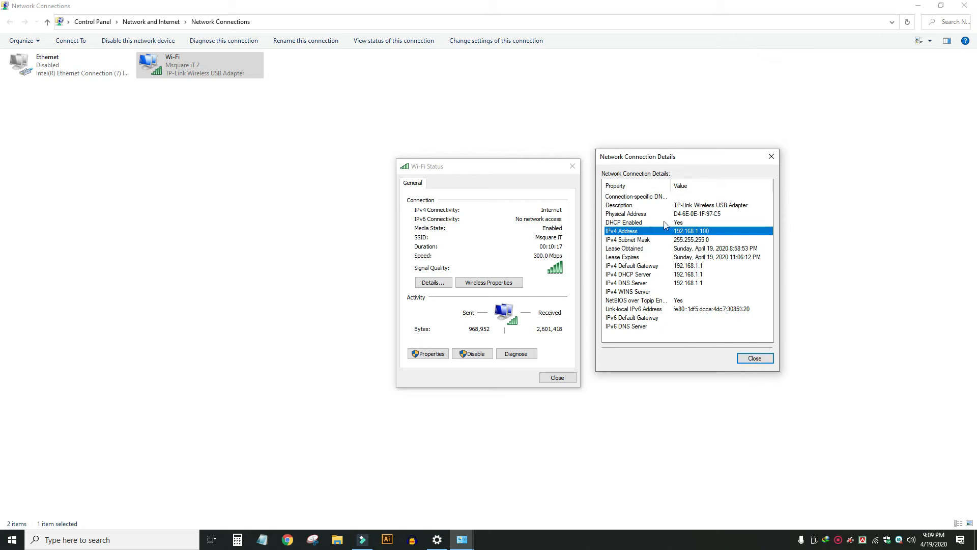
{"action": "left_click", "coordinate": [755, 358]}
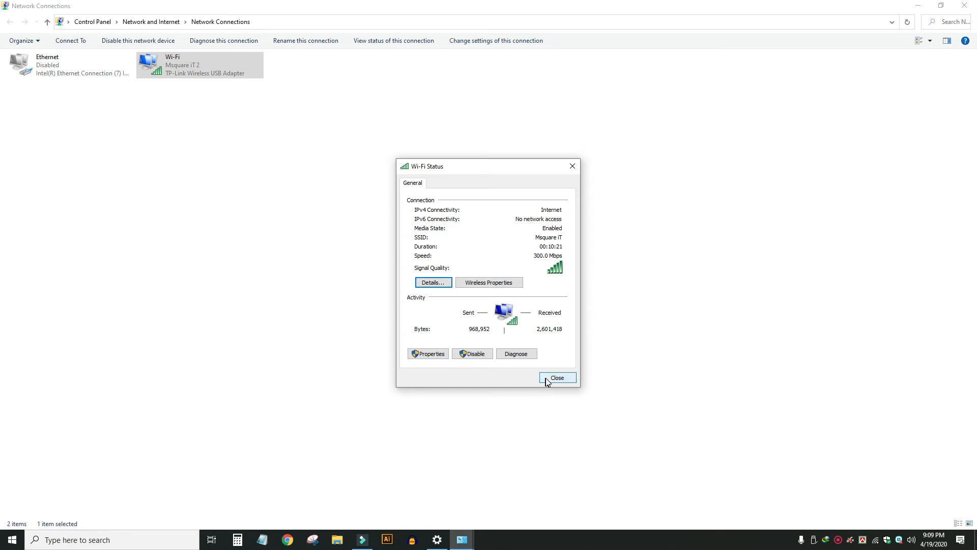
{"action": "left_click", "coordinate": [561, 382]}
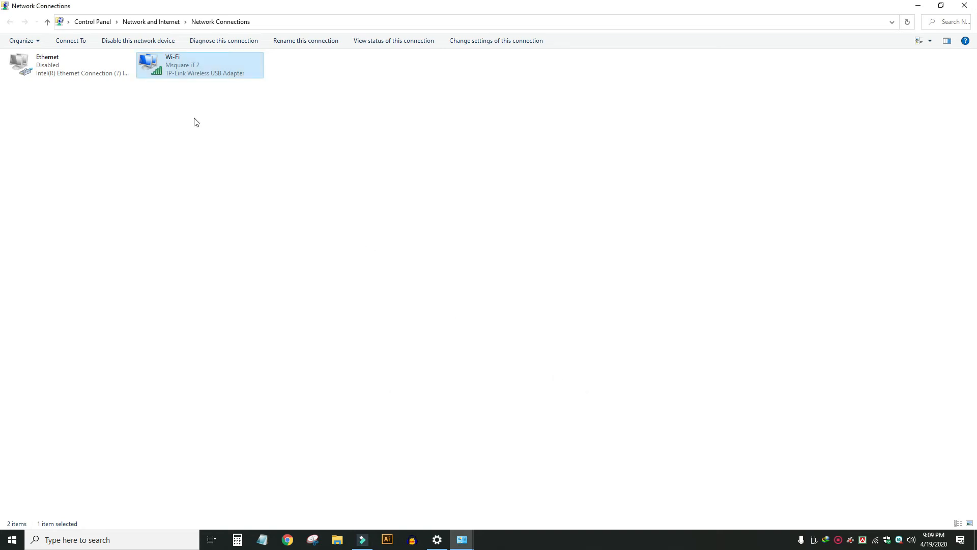
- Open the Wi-Fi adapter's properties and disable Internet Protocol Version 6 (TCP/IPv6)
{"action": "right_click", "coordinate": [179, 60]}
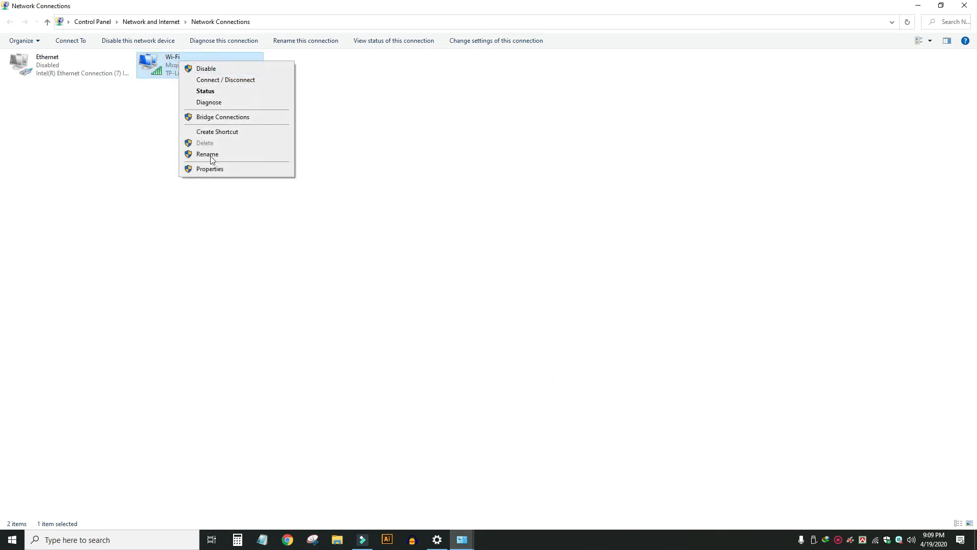
{"action": "left_click", "coordinate": [211, 172]}
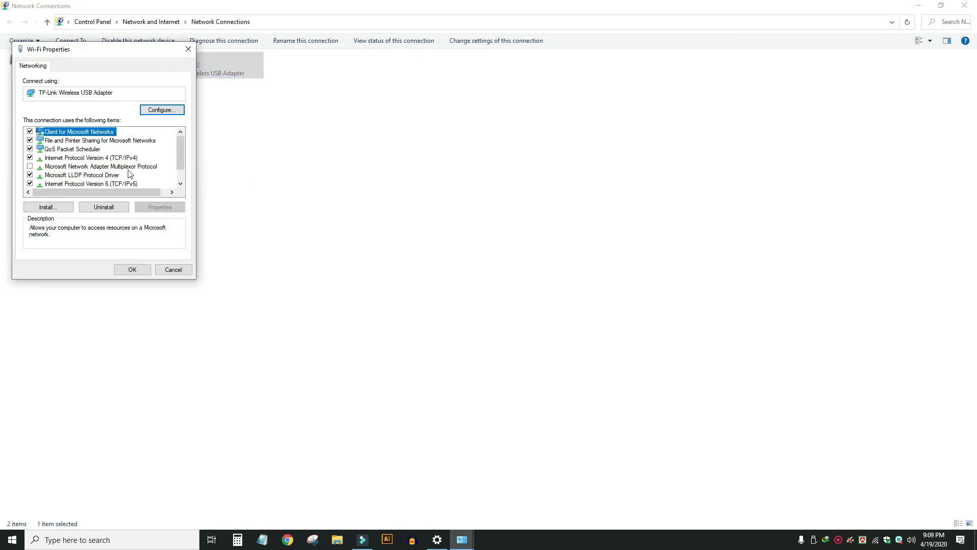
{"action": "scroll", "coordinate": [85, 172], "scroll_direction": "down", "scroll_amount": 1}
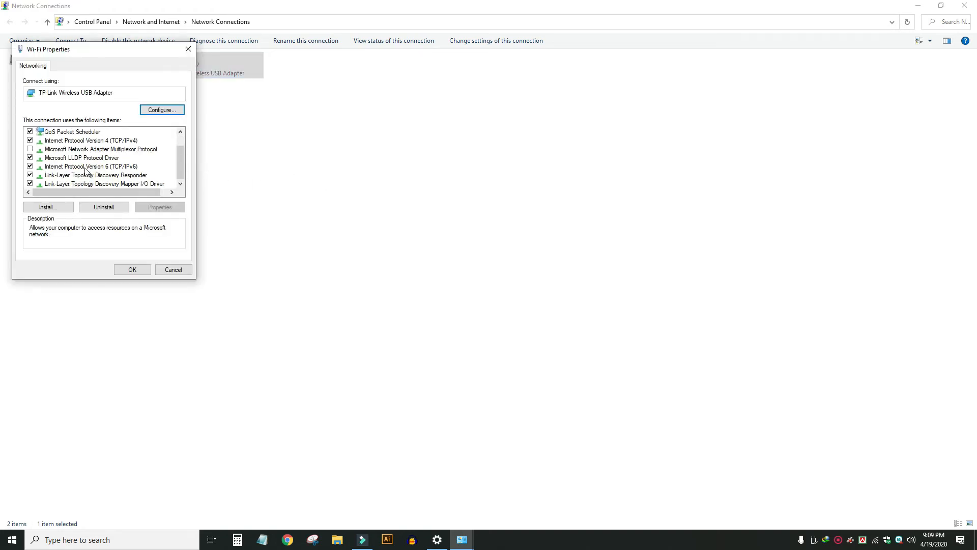
{"action": "left_click", "coordinate": [30, 166]}
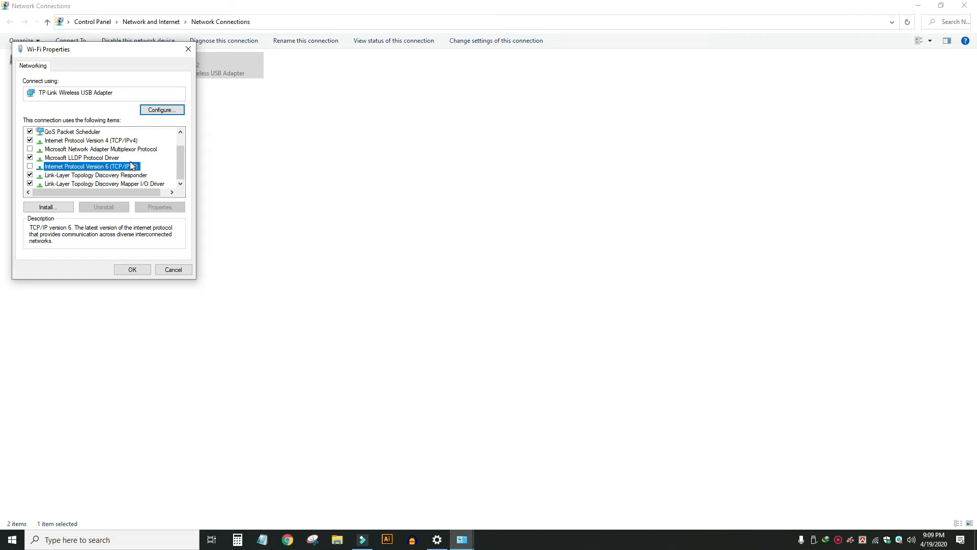
- In the IPv4 properties, assign the manual IP address 192.168.1.100 with subnet mask 255.255.255.0
{"action": "left_click", "coordinate": [93, 142]}
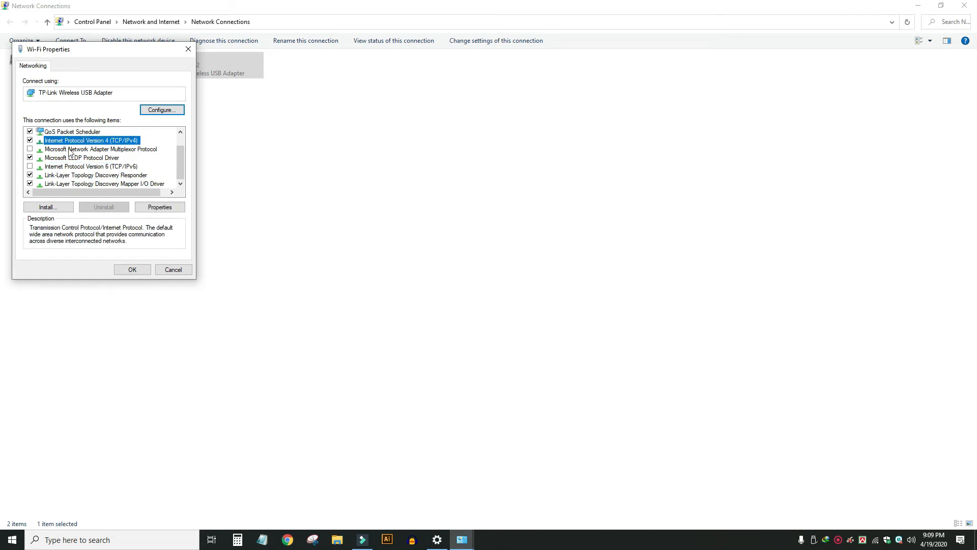
{"action": "left_click", "coordinate": [160, 206]}
{"action": "left_click", "coordinate": [79, 162]}
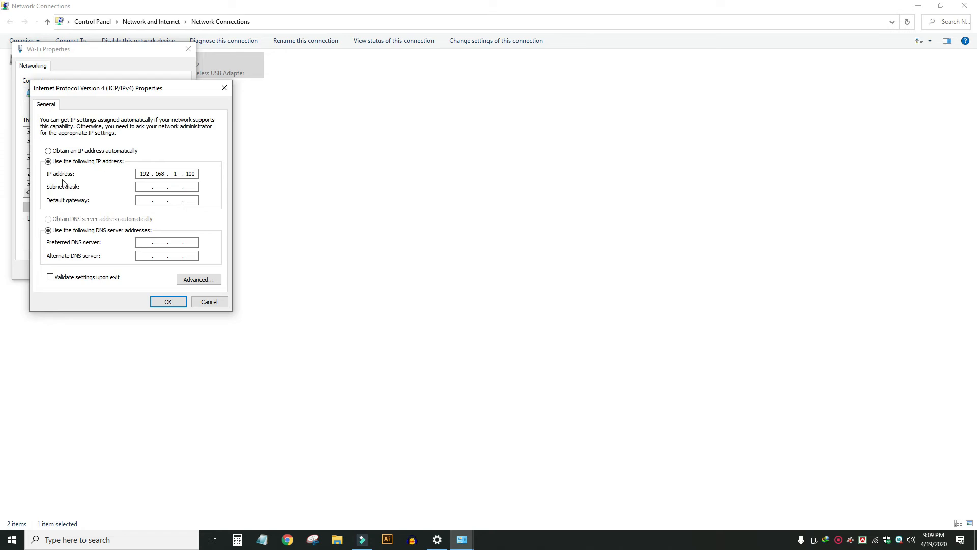
{"action": "left_click", "coordinate": [141, 187]}
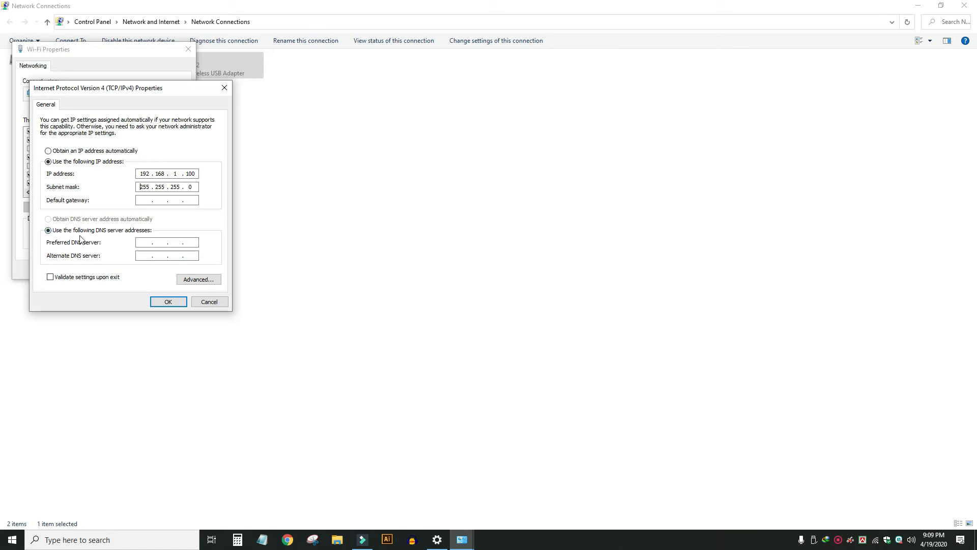
- Set the default gateway to 192.168.1.1, preferred DNS to 1.1.1.1 and alternate DNS to 1.0.0.1, and save the Wi-Fi properties
{"action": "left_click", "coordinate": [142, 243]}
{"action": "type", "text": ".1.1.1"}
{"action": "left_click", "coordinate": [162, 257]}
{"action": "type", "text": "1.0"}
{"action": "type", "text": "0.1"}
{"action": "left_click", "coordinate": [170, 302]}
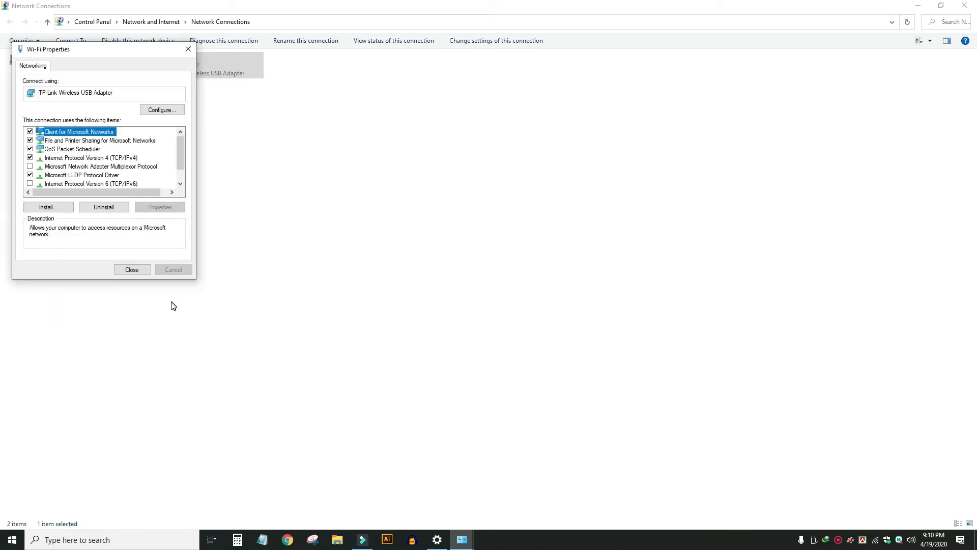
{"action": "left_click", "coordinate": [134, 270]}
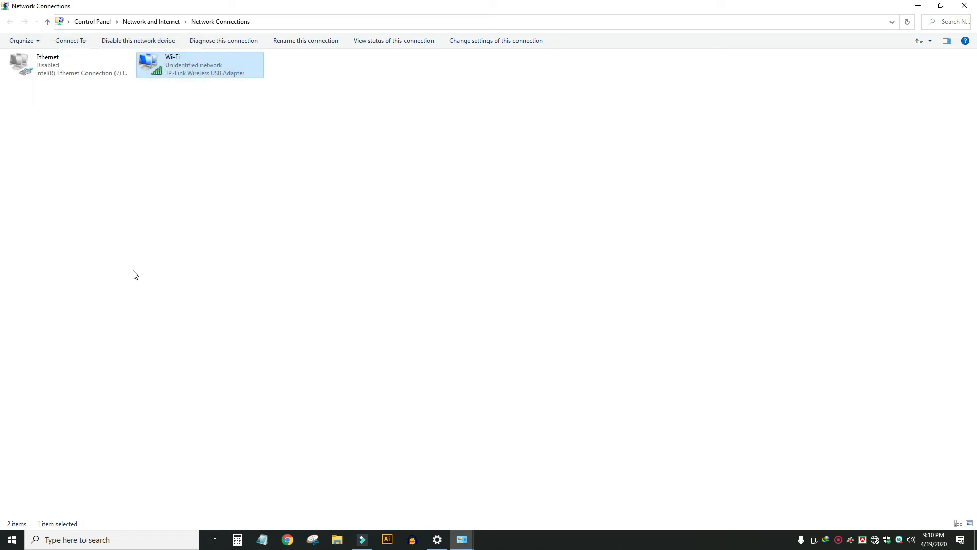
- Reopen the Wi-Fi adapter's properties, check the Internet Protocol Version 6 item, and open the IPv4 properties
{"action": "right_click", "coordinate": [183, 60]}
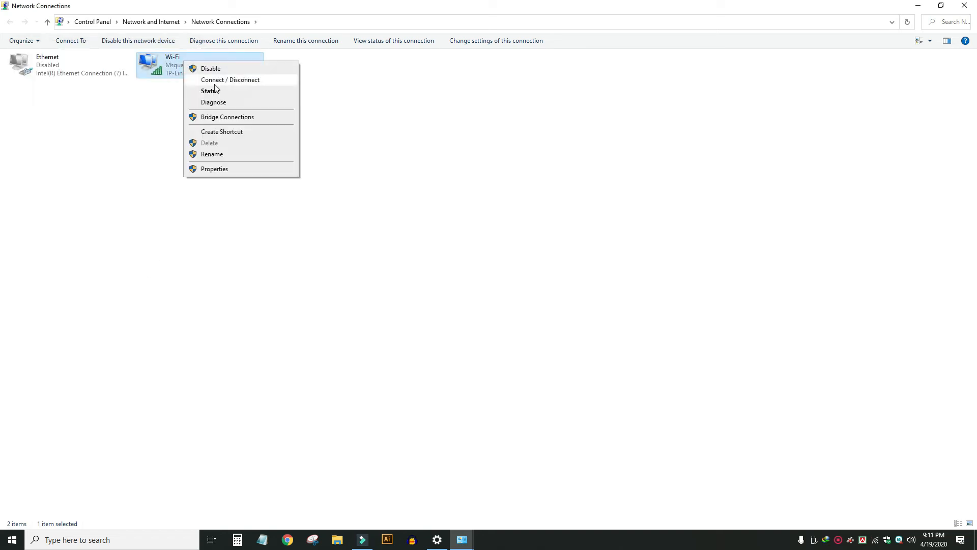
{"action": "left_click", "coordinate": [228, 168]}
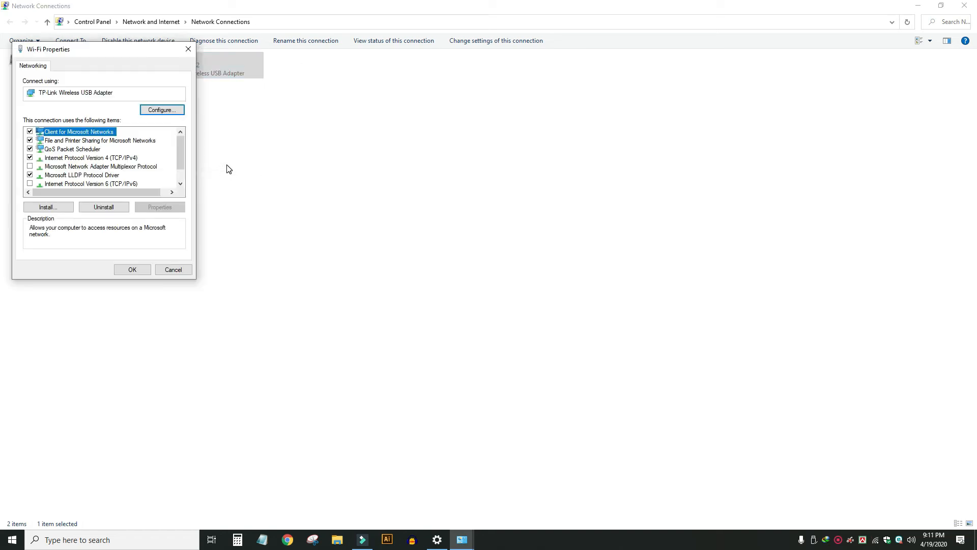
{"action": "scroll", "coordinate": [121, 170], "scroll_direction": "down", "scroll_amount": 1}
{"action": "left_click", "coordinate": [97, 167]}
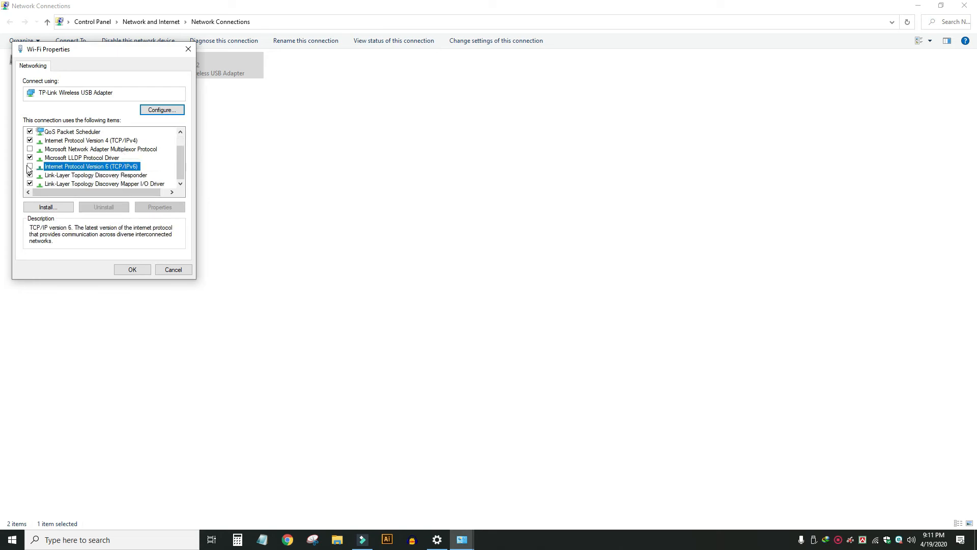
{"action": "scroll", "coordinate": [106, 162], "scroll_direction": "up", "scroll_amount": 1}
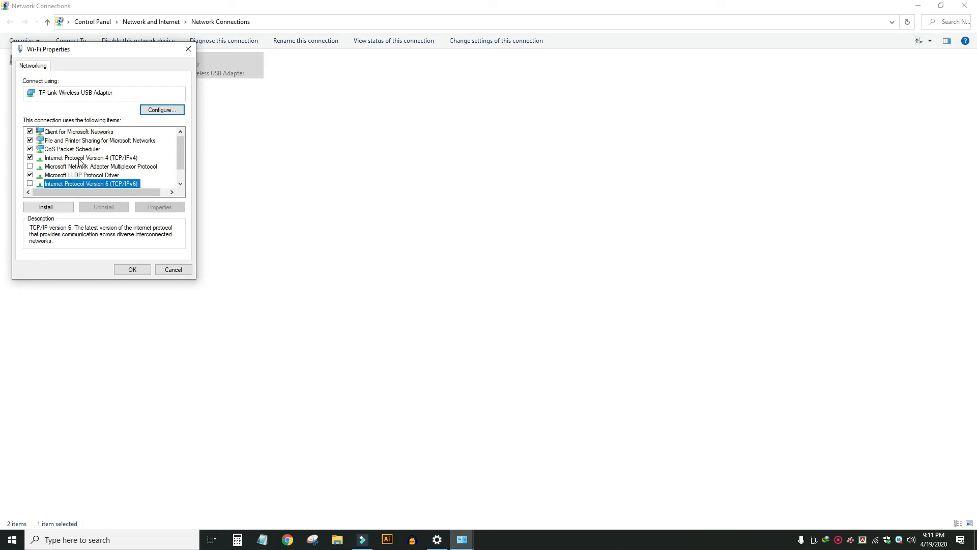
{"action": "left_click", "coordinate": [117, 159]}
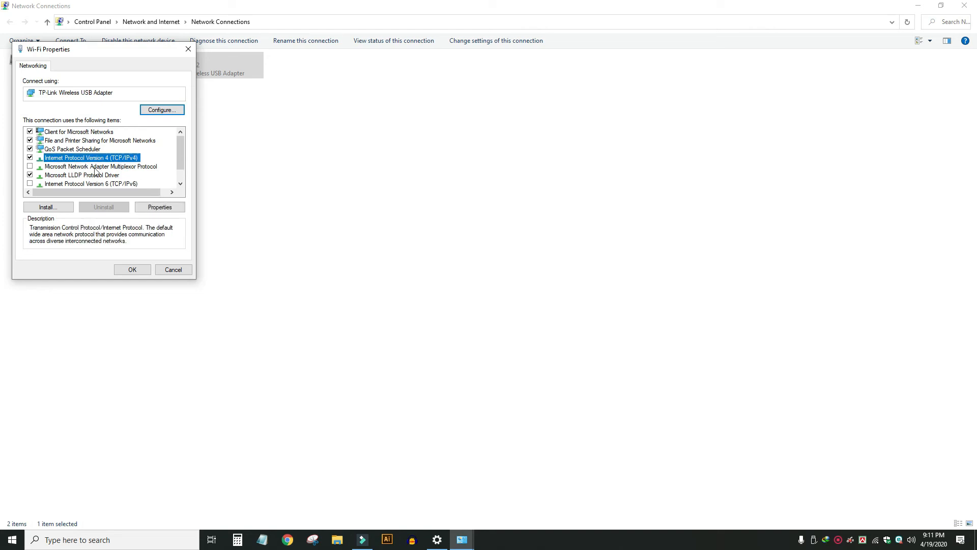
{"action": "left_click", "coordinate": [160, 207]}
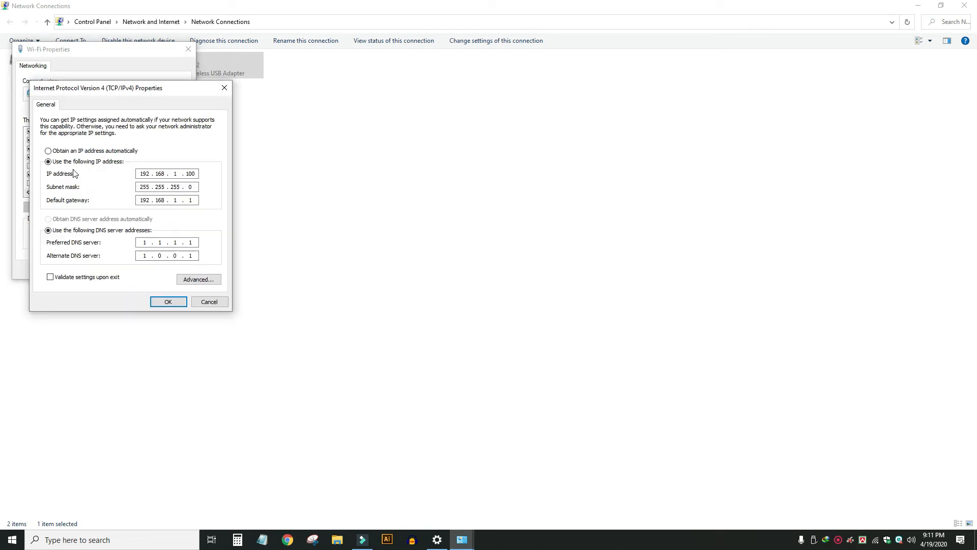
- Review the individual parts of the manual IP address and default gateway in the IPv4 properties
{"action": "left_click_drag", "start_coordinate": [140, 175], "coordinate": [153, 174]}
{"action": "left_click", "coordinate": [156, 175]}
{"action": "mouse_move", "coordinate": [151, 202]}
{"action": "left_mouse_down"}
{"action": "mouse_move", "coordinate": [137, 201]}
{"action": "mouse_move", "coordinate": [152, 201]}
{"action": "left_mouse_up"}
{"action": "double_click", "coordinate": [175, 201]}
{"action": "double_click", "coordinate": [193, 201]}
- Switch to automatic IP addressing and back to manual, re-entering IP address 192.168.1.100, subnet mask 255.255.255.0 and default gateway 192.168.1.1
{"action": "left_click", "coordinate": [48, 152]}
{"action": "left_click", "coordinate": [86, 161]}
{"action": "type", "text": "192 . "}
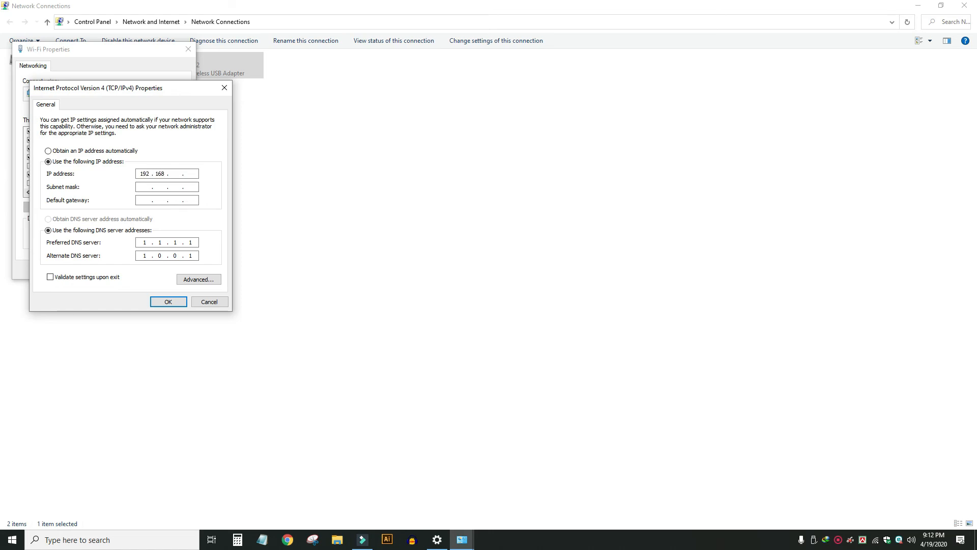
{"action": "type", "text": "168 . 1 . 100"}
{"action": "left_click", "coordinate": [146, 186]}
{"action": "type", "text": "192"}
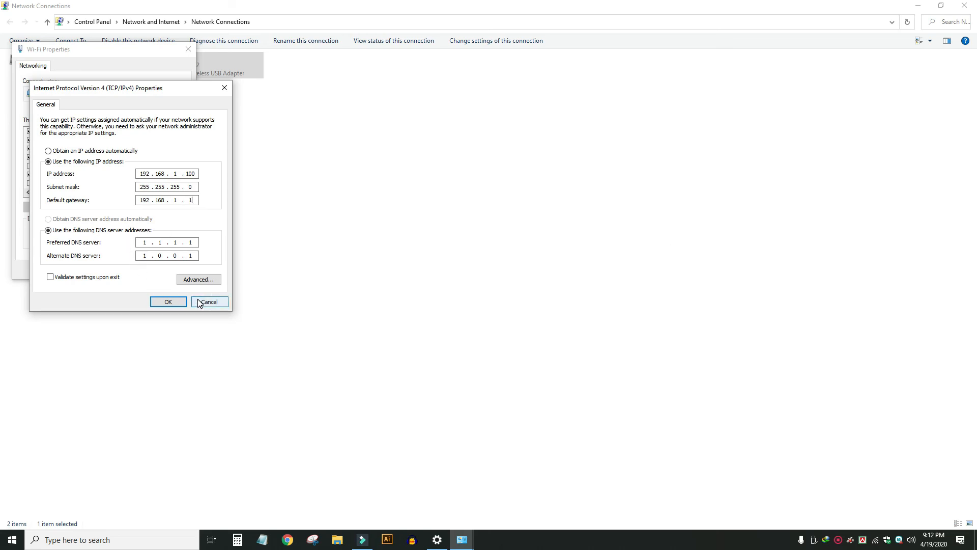
- Save the manual IPv4 settings and confirm the Wi-Fi adapter's properties
{"action": "left_click", "coordinate": [170, 303]}
{"action": "left_click", "coordinate": [132, 270]}
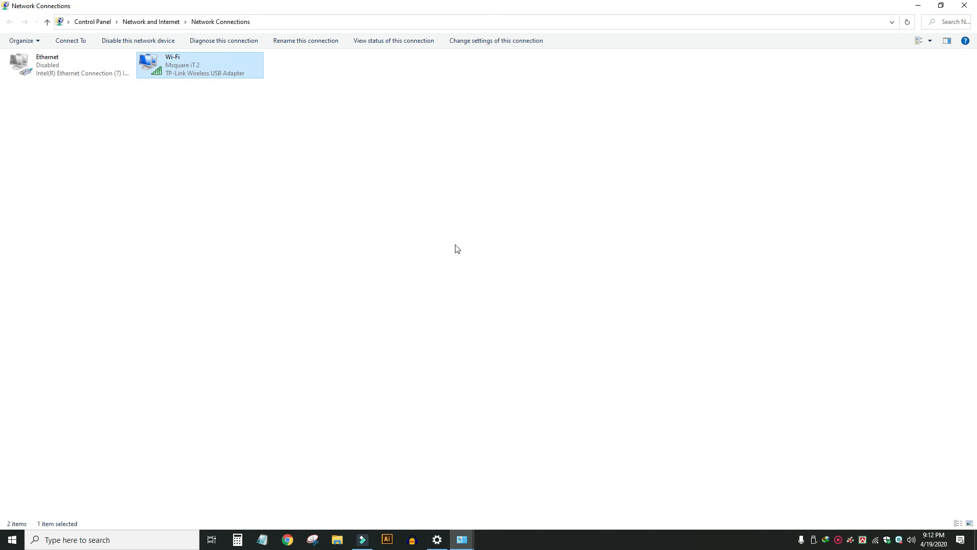
- Enable the Ethernet network adapter
{"action": "left_click", "coordinate": [44, 69]}
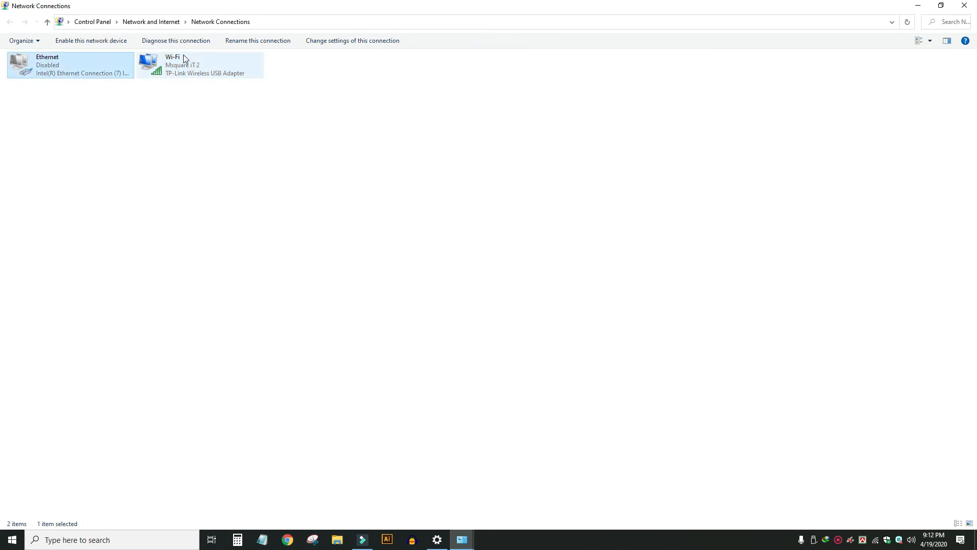
{"action": "right_click", "coordinate": [56, 64]}
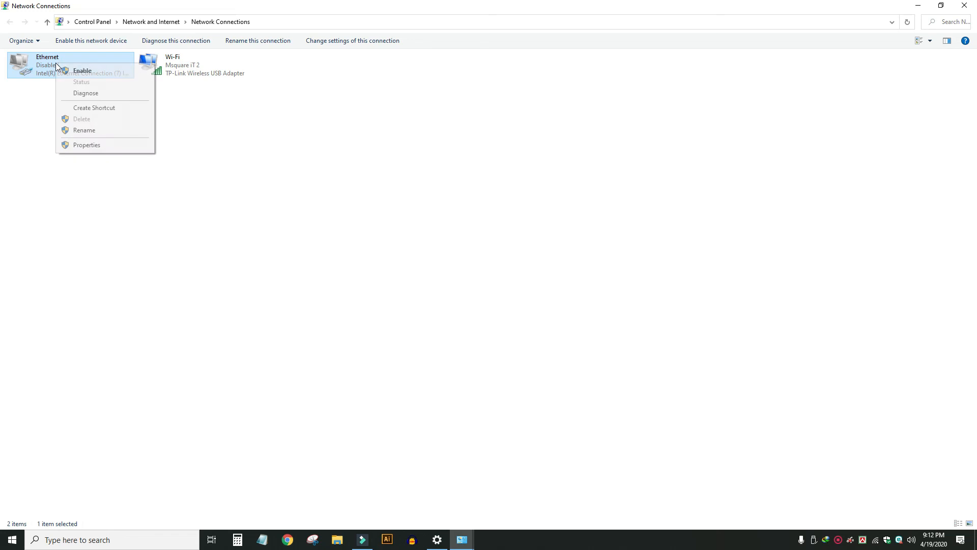
{"action": "left_click", "coordinate": [82, 71]}
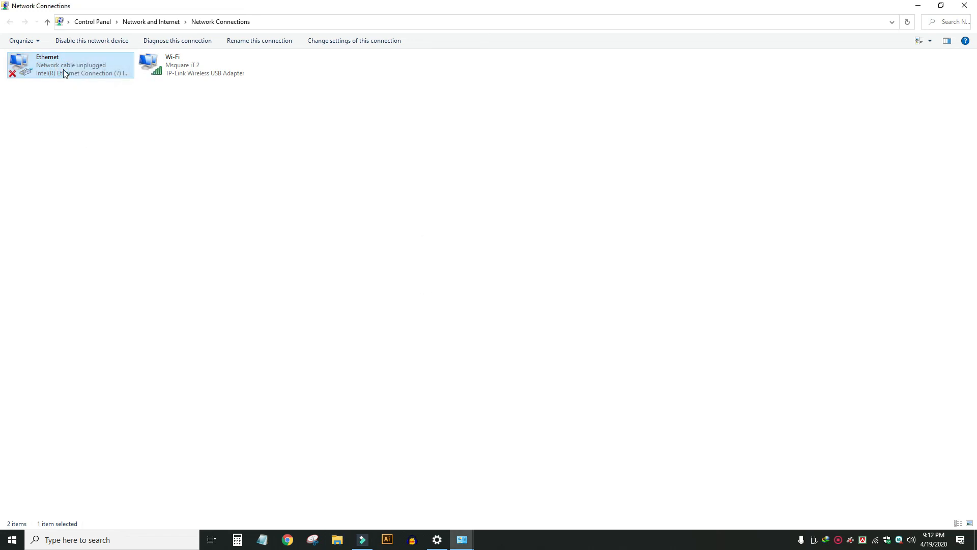
- Try disabling Internet Protocol Version 6 in the Ethernet adapter's properties, view its IPv4 settings, and cancel the changes
{"action": "right_click", "coordinate": [63, 71]}
{"action": "left_click", "coordinate": [95, 166]}
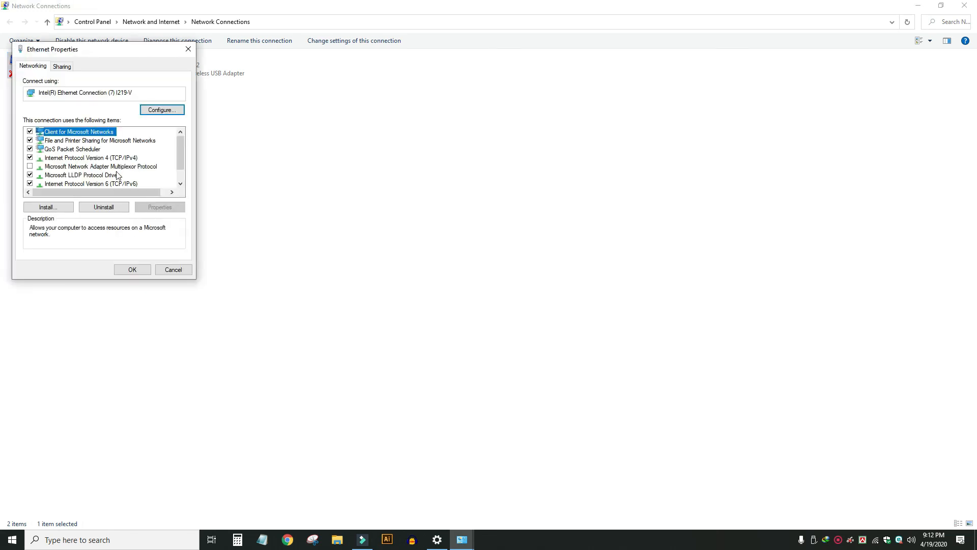
{"action": "scroll", "coordinate": [131, 182], "scroll_direction": "down", "scroll_amount": 1}
{"action": "left_click", "coordinate": [30, 167]}
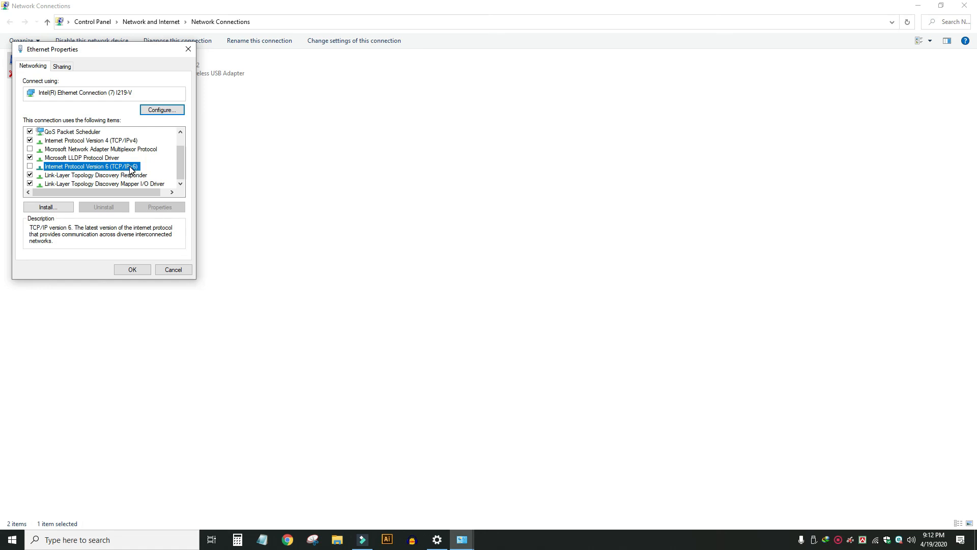
{"action": "left_click", "coordinate": [88, 141]}
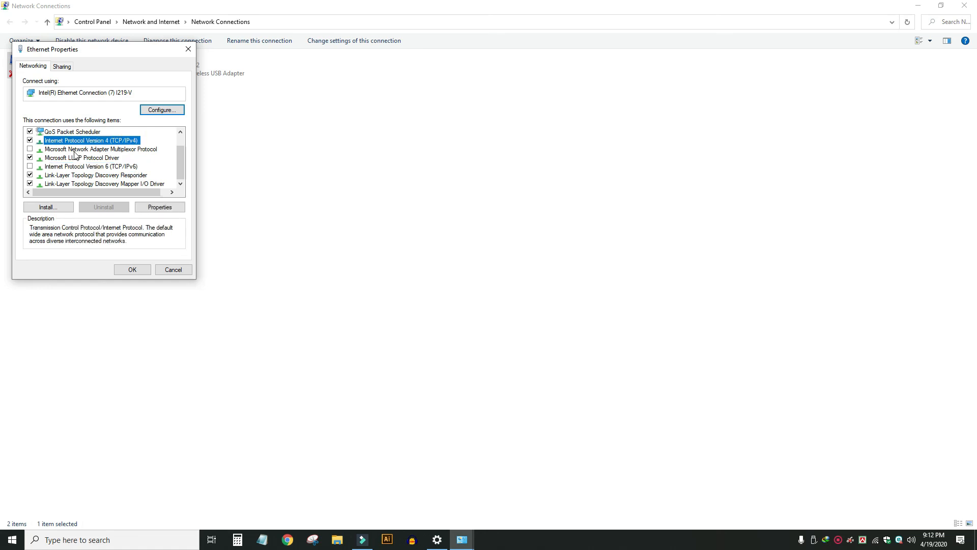
{"action": "left_click", "coordinate": [161, 208]}
{"action": "left_click", "coordinate": [85, 162]}
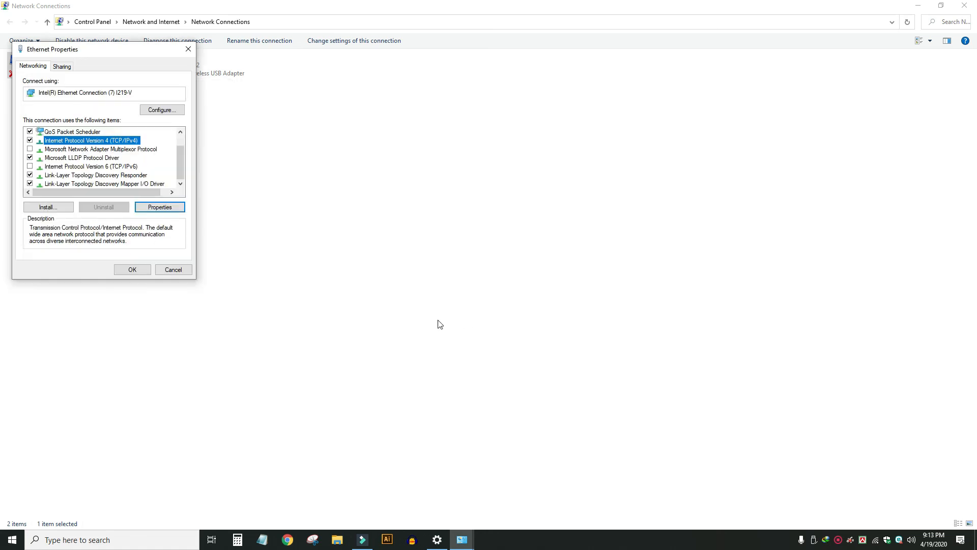
{"action": "left_click", "coordinate": [181, 270]}
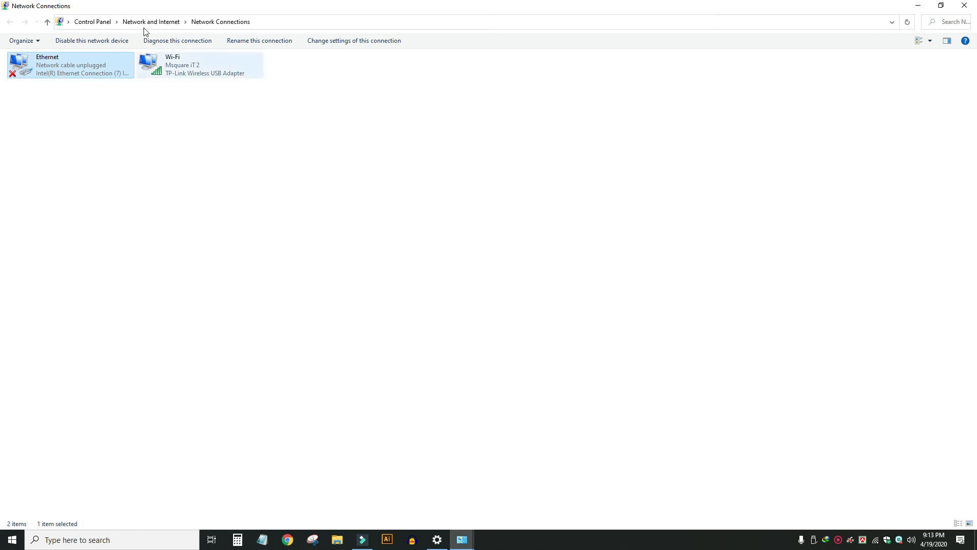
- Close the Network Connections, Network and Sharing Center and Settings windows, and refresh the desktop
{"action": "left_click", "coordinate": [176, 76]}
{"action": "left_click", "coordinate": [969, 11]}
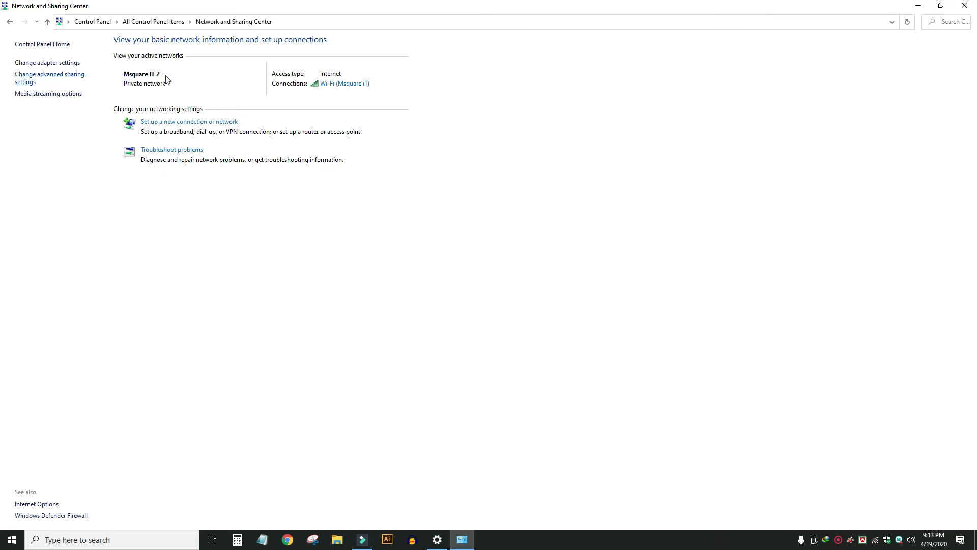
{"action": "left_click", "coordinate": [965, 5]}
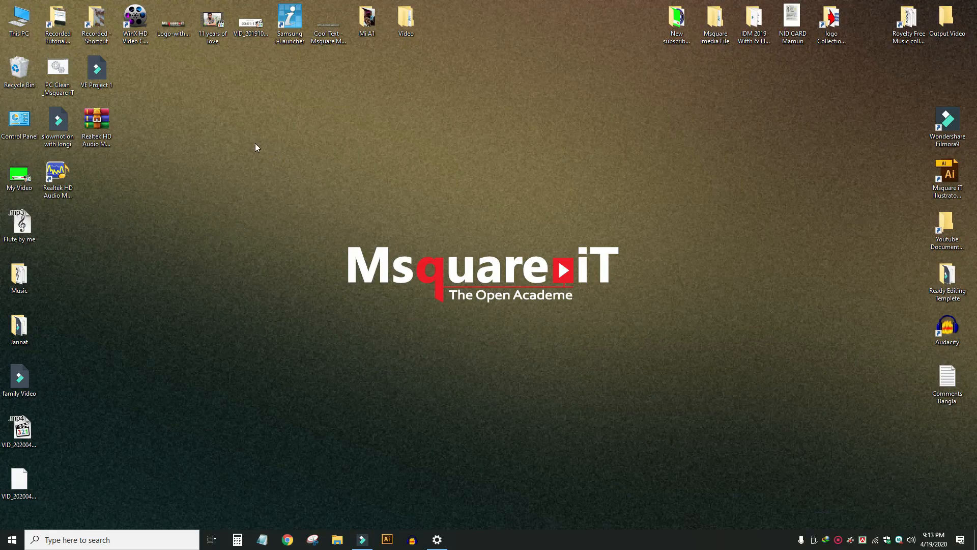
{"action": "right_click", "coordinate": [225, 116]}
{"action": "left_click", "coordinate": [252, 161]}
{"action": "right_click", "coordinate": [358, 103]}
{"action": "left_click", "coordinate": [376, 148]}
{"action": "left_click", "coordinate": [437, 539]}
{"action": "left_click", "coordinate": [967, 6]}
{"action": "right_click", "coordinate": [190, 134]}
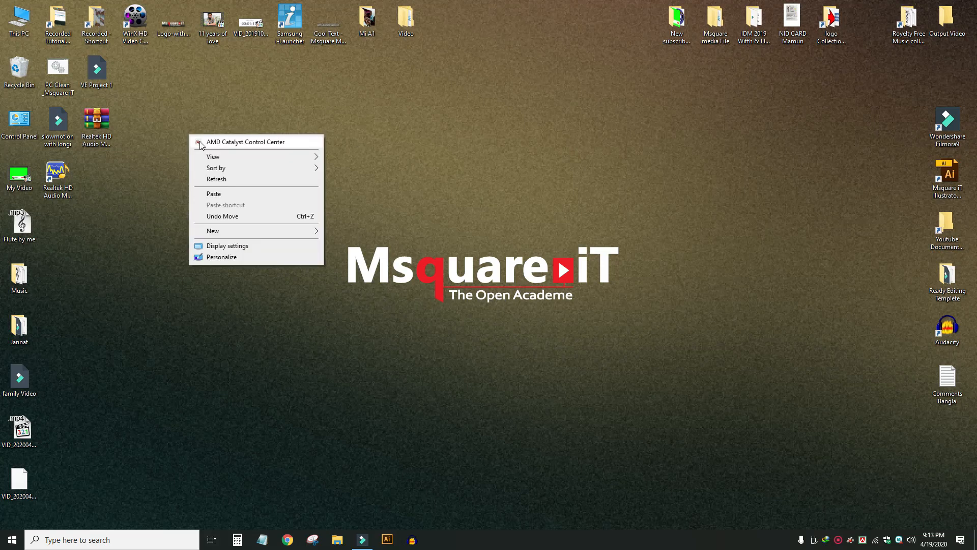
{"action": "left_click", "coordinate": [211, 179]}
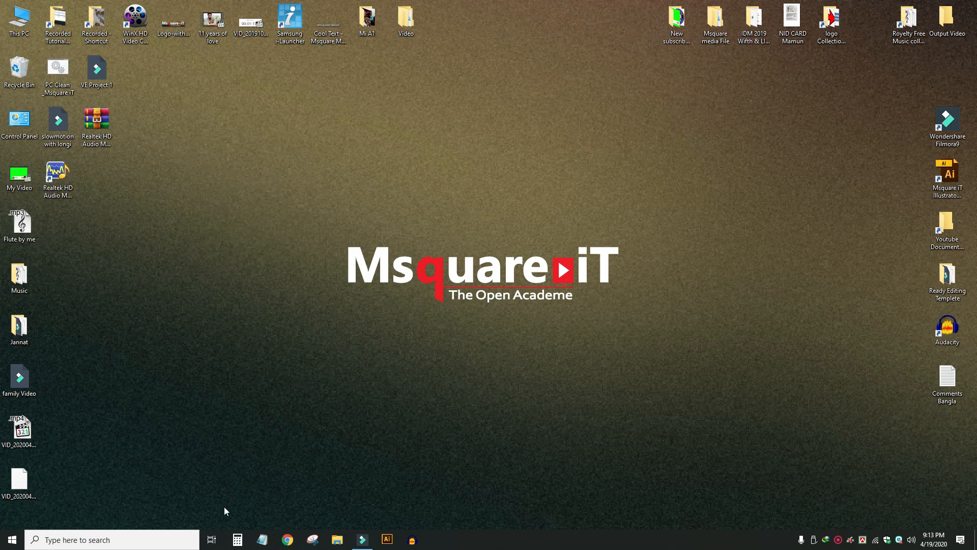
- View the computer's power options and return to the desktop without choosing one
{"action": "left_click", "coordinate": [20, 538]}
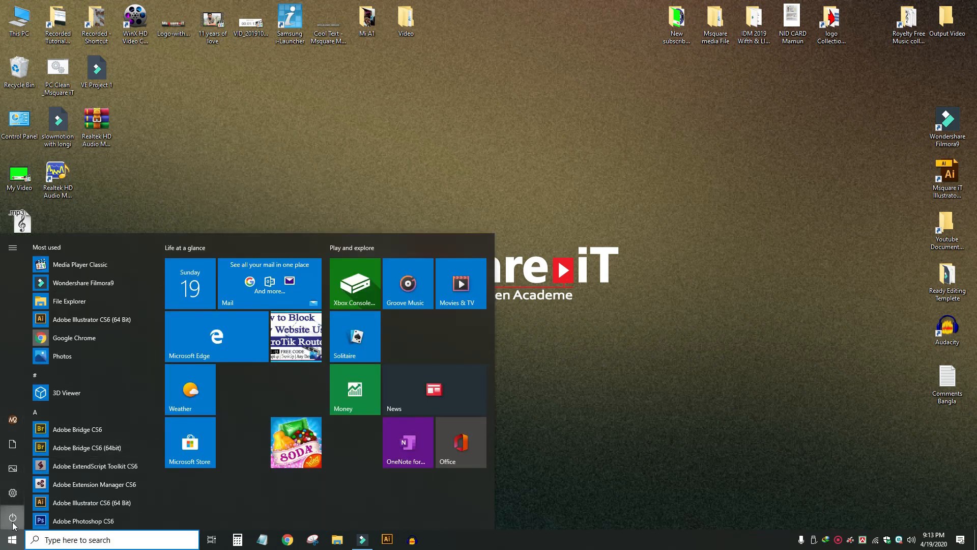
{"action": "left_click", "coordinate": [13, 517]}
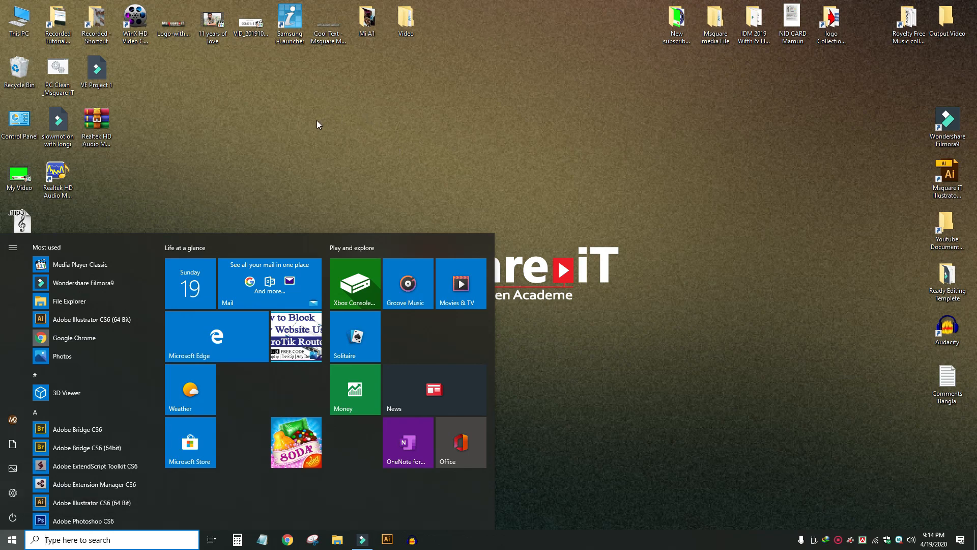
{"action": "left_click", "coordinate": [361, 110]}
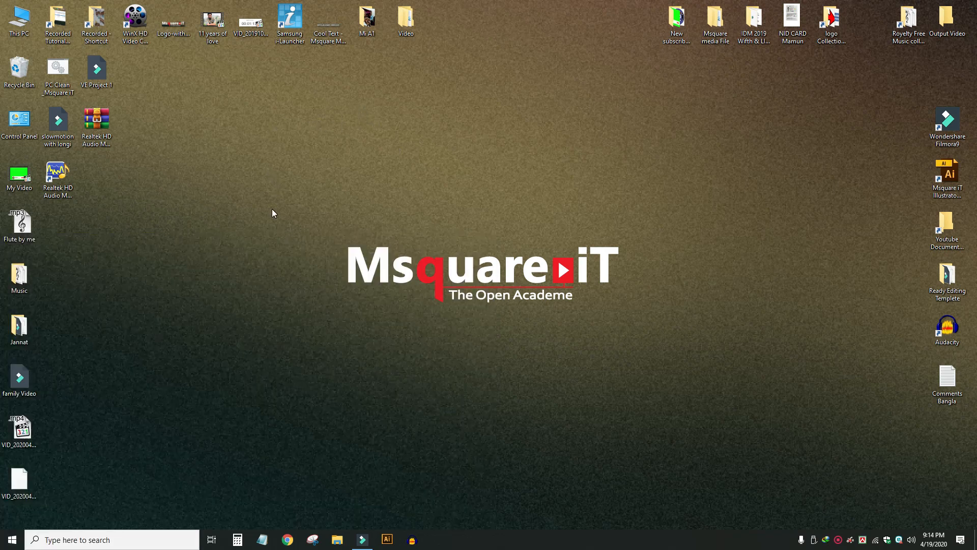